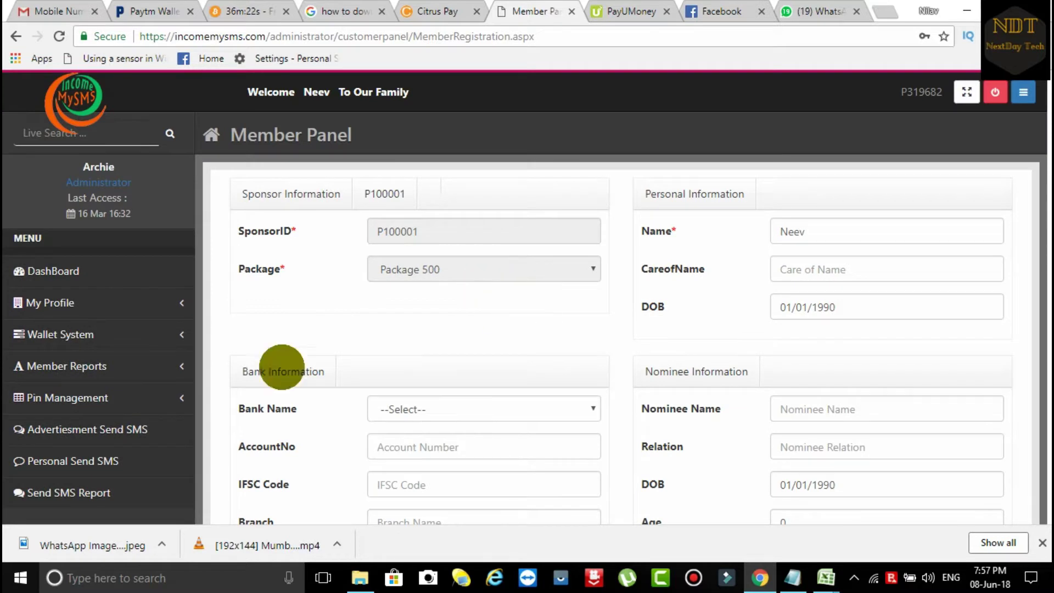
# Step: Expand the My Profile menu in the sidebar to reveal the profile options
pyautogui.click(112, 304)
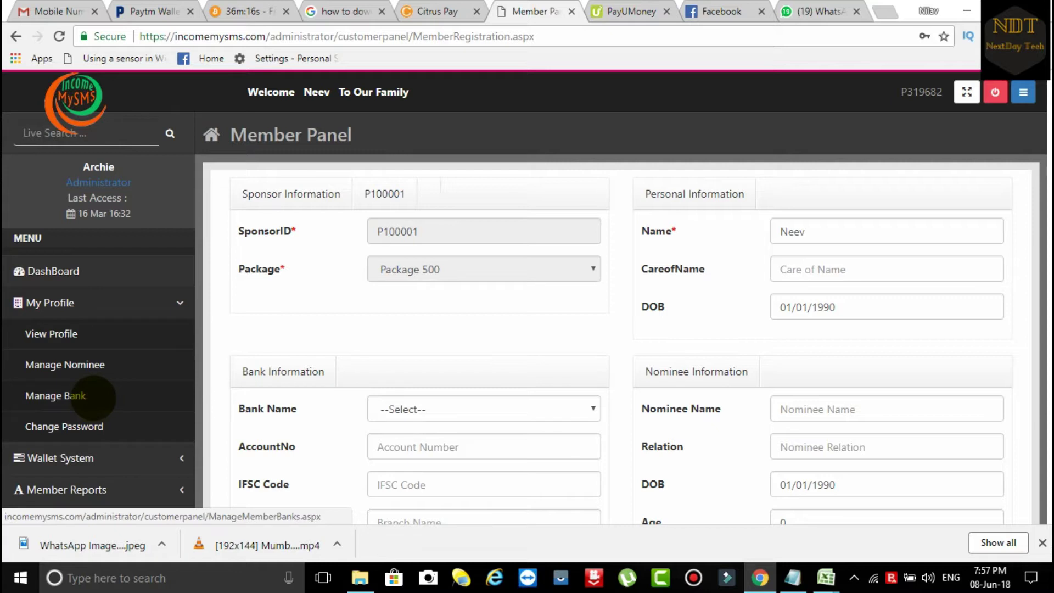
# Step: Visit Manage Bank, then show the SMS wallet balance: 19.6000 for Package 500
pyautogui.click(91, 397)
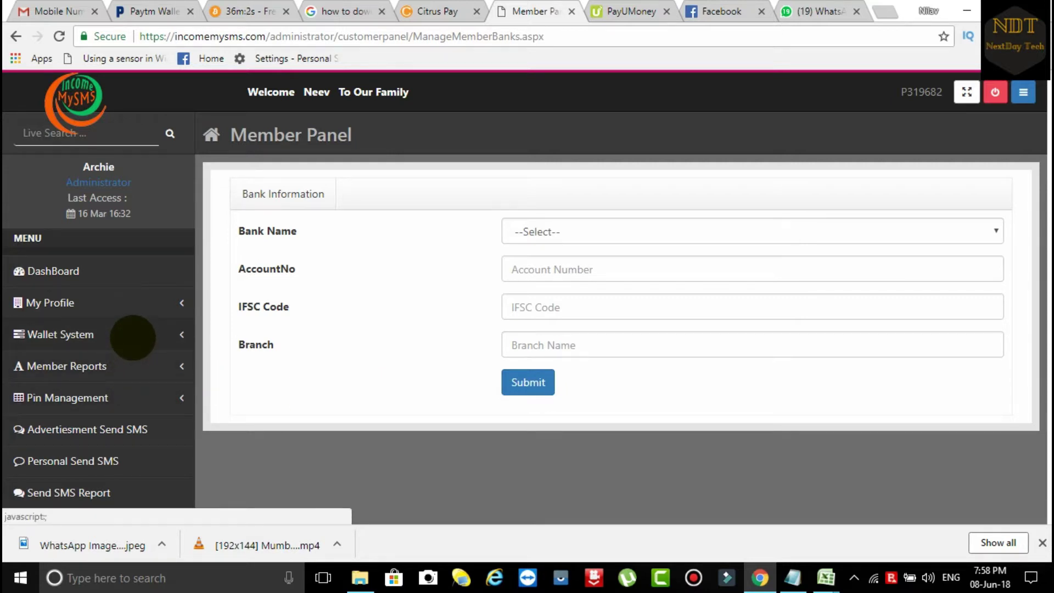
pyautogui.click(133, 337)
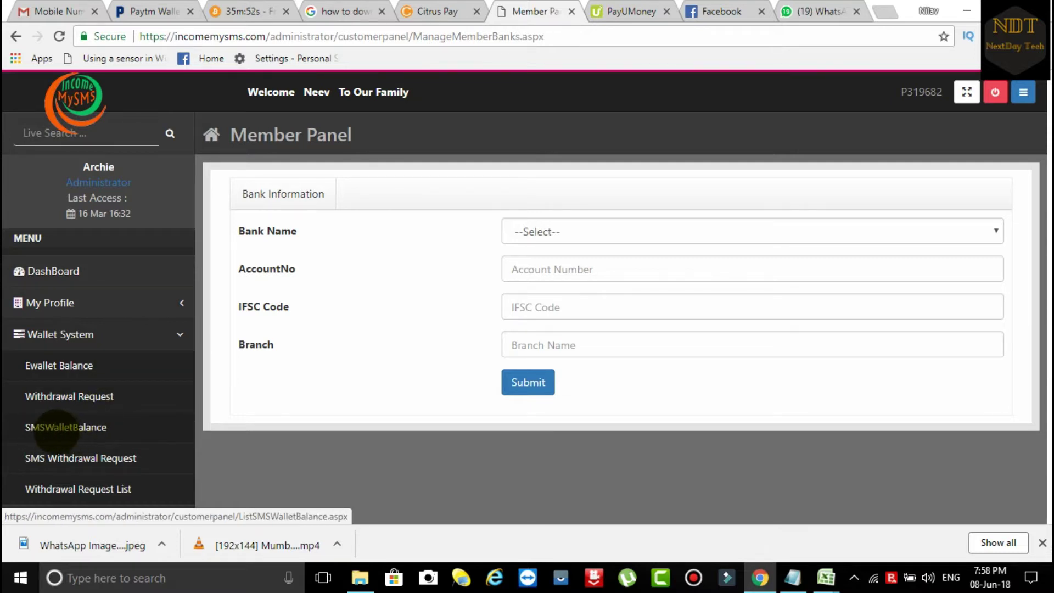
pyautogui.click(56, 428)
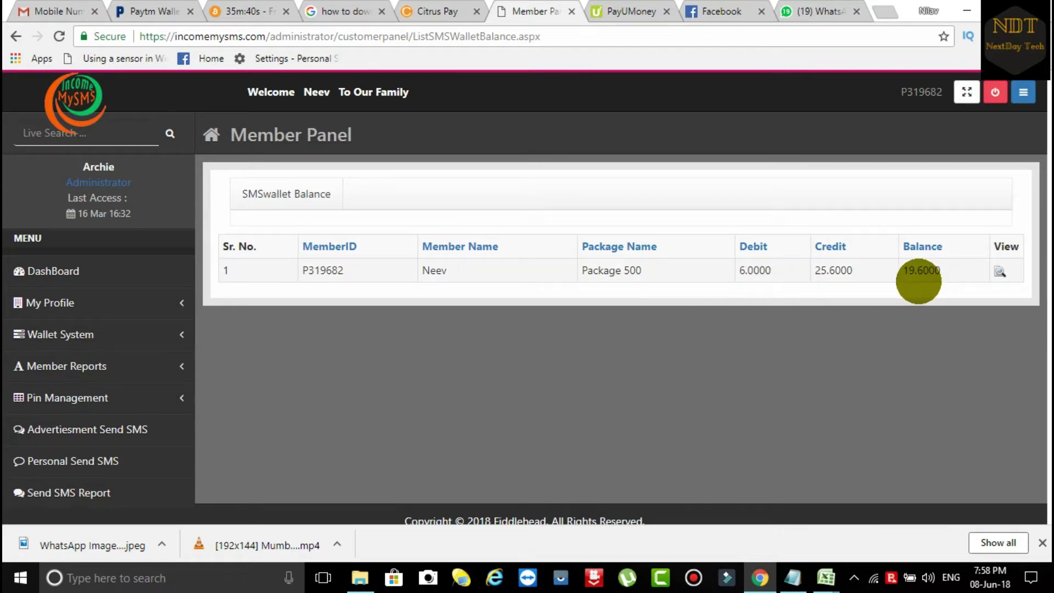
# Step: View the balance row's transaction details and browse the 254 'SMS Send Credited' records
pyautogui.click(999, 271)
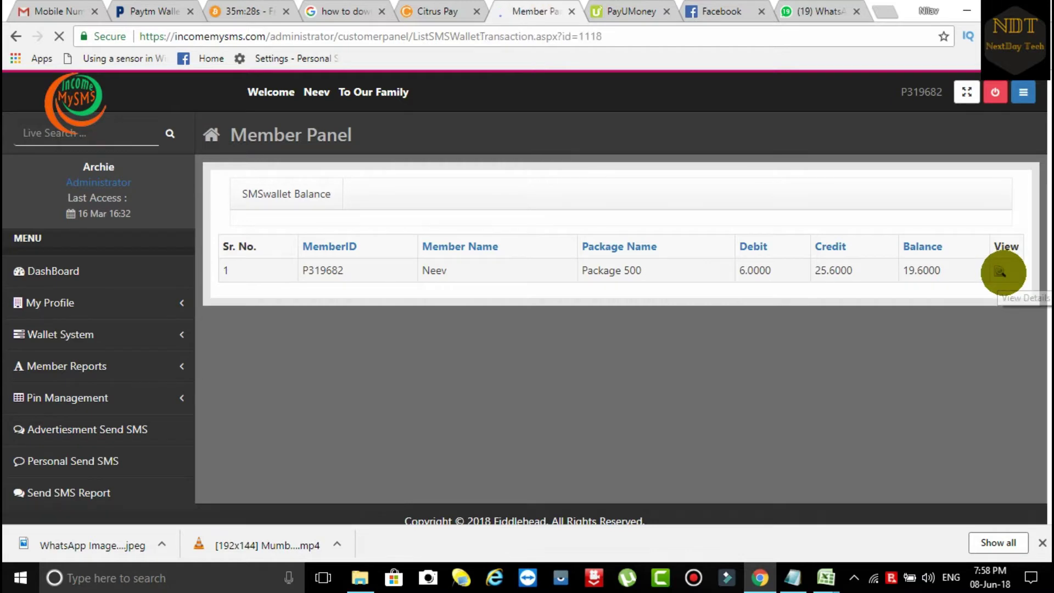
pyautogui.scroll(-6, 896, 306)
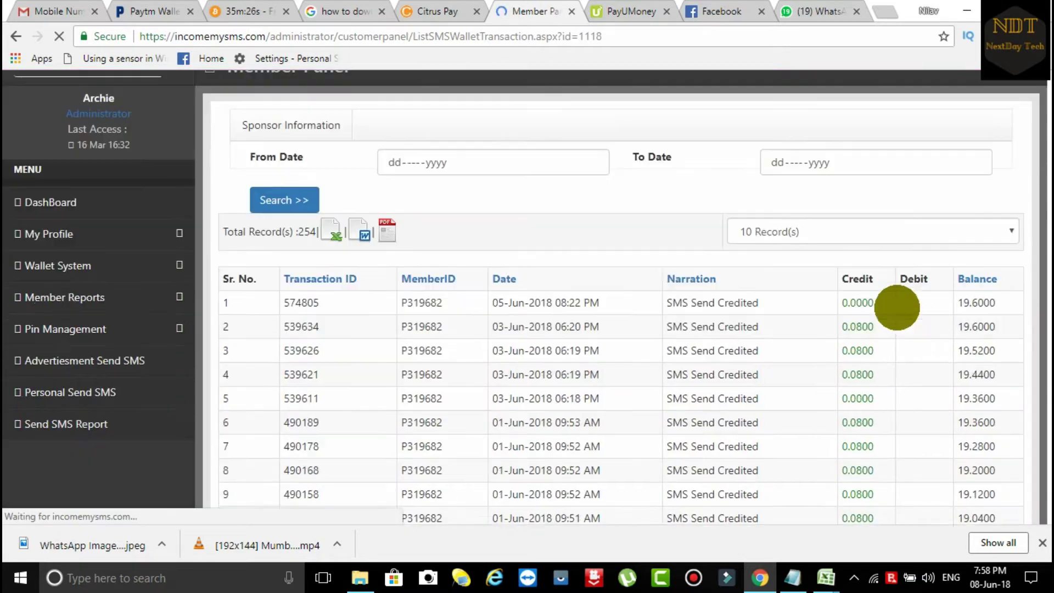
pyautogui.scroll(-3, 896, 308)
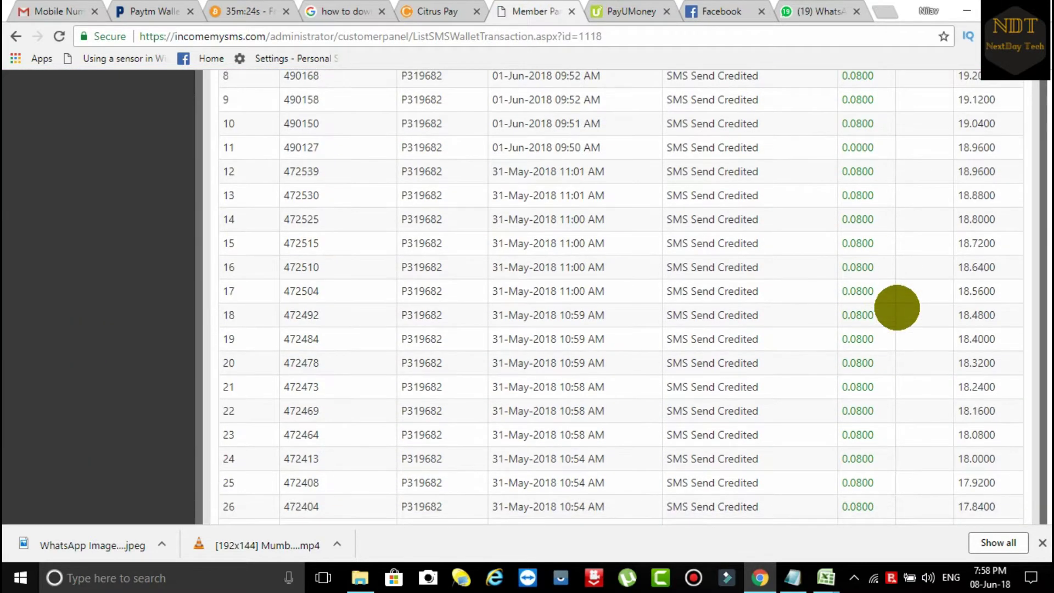
pyautogui.scroll(-13, 896, 307)
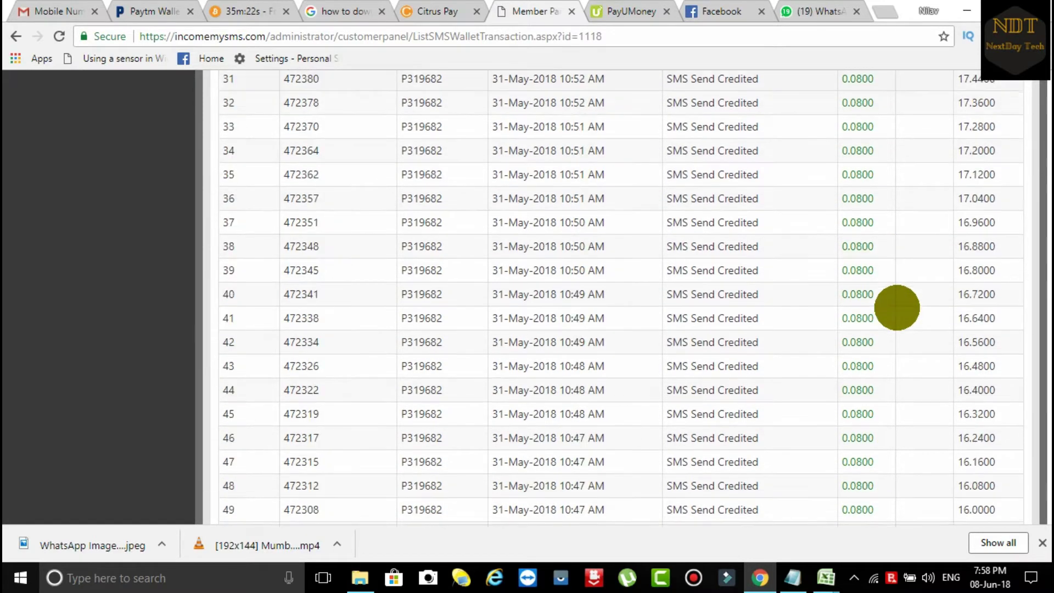
pyautogui.scroll(-7, 897, 307)
pyautogui.scroll(20, 897, 308)
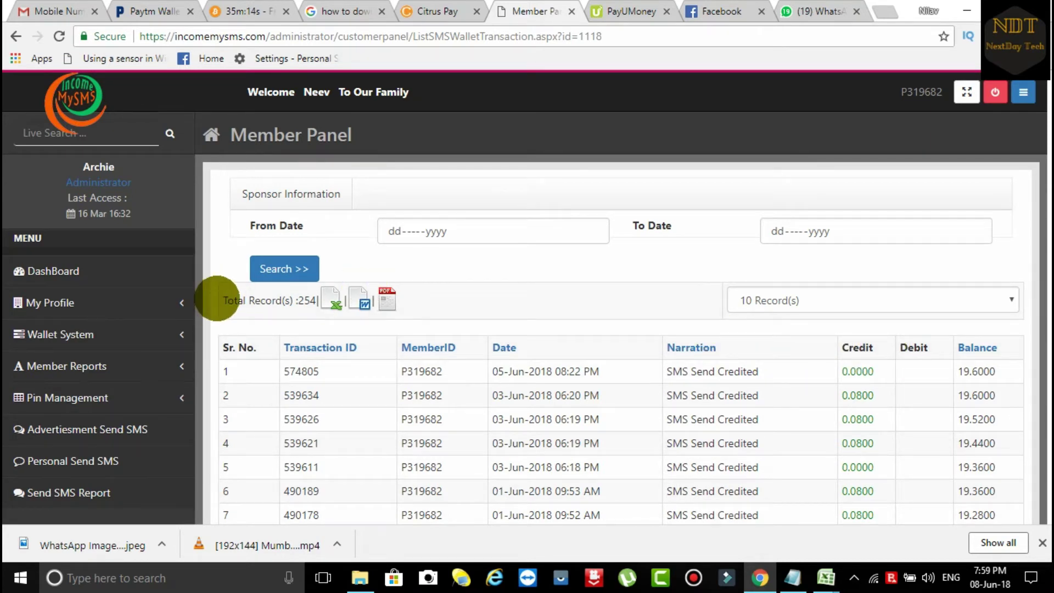
pyautogui.scroll(-3, 322, 393)
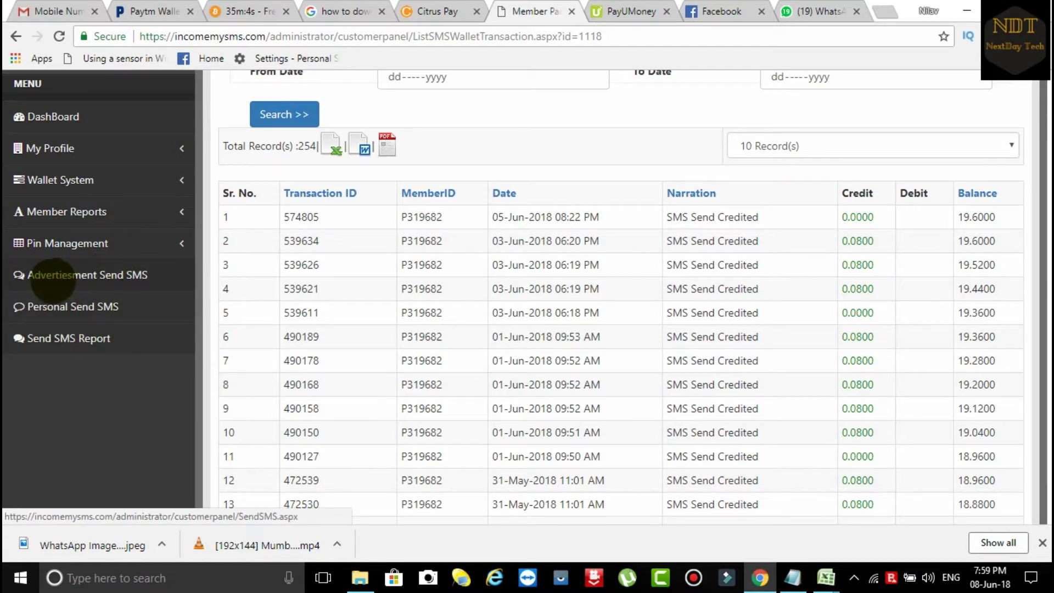
# Step: On the advertisement Send SMS form, enter the recipient's mobile number
pyautogui.click(110, 273)
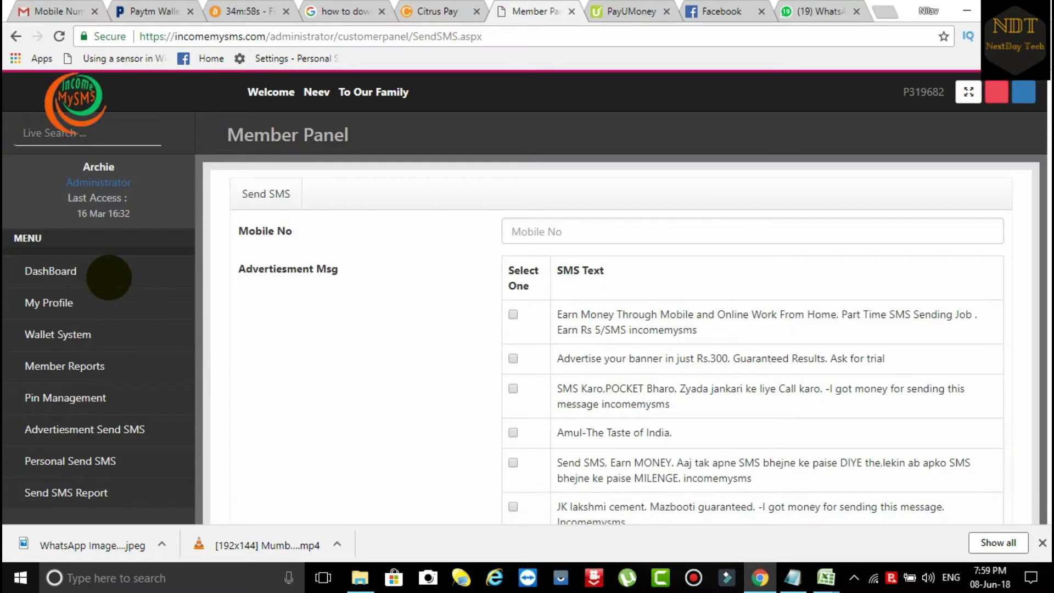
pyautogui.click(574, 227)
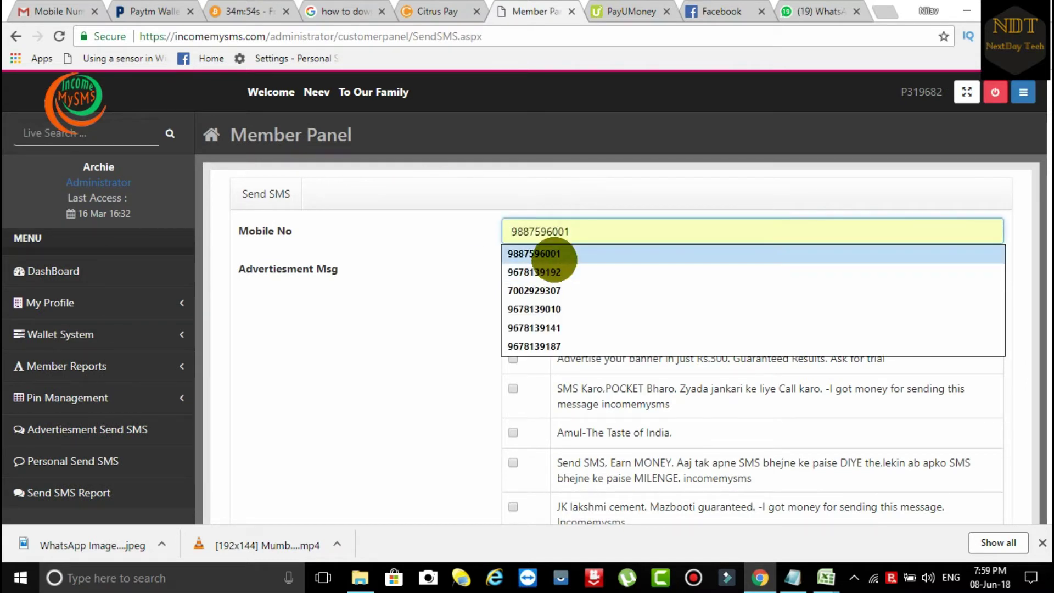
pyautogui.click(555, 256)
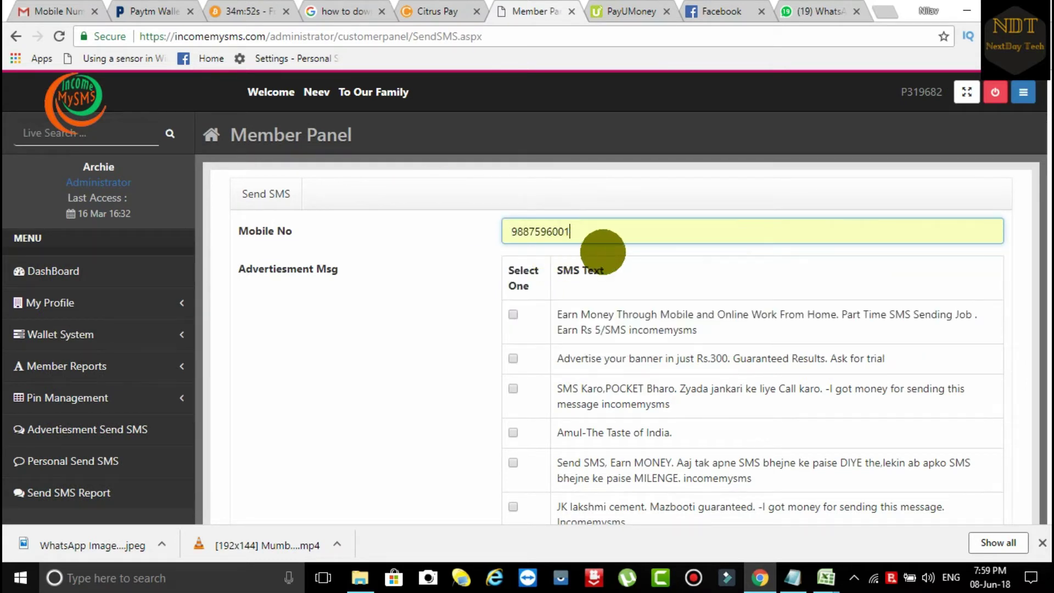
pyautogui.press('BackSpace')
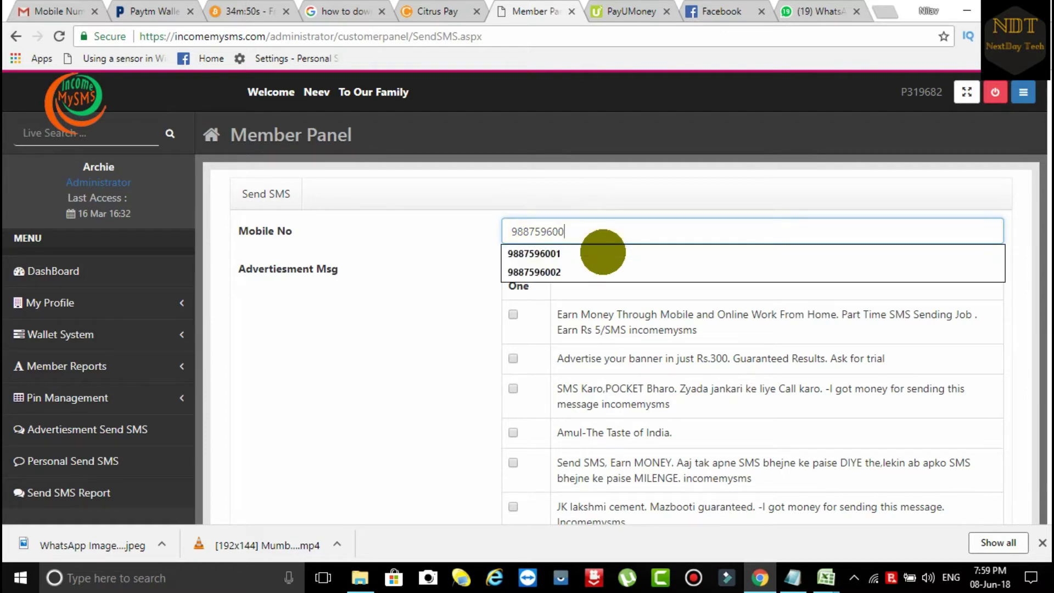
pyautogui.write('8')
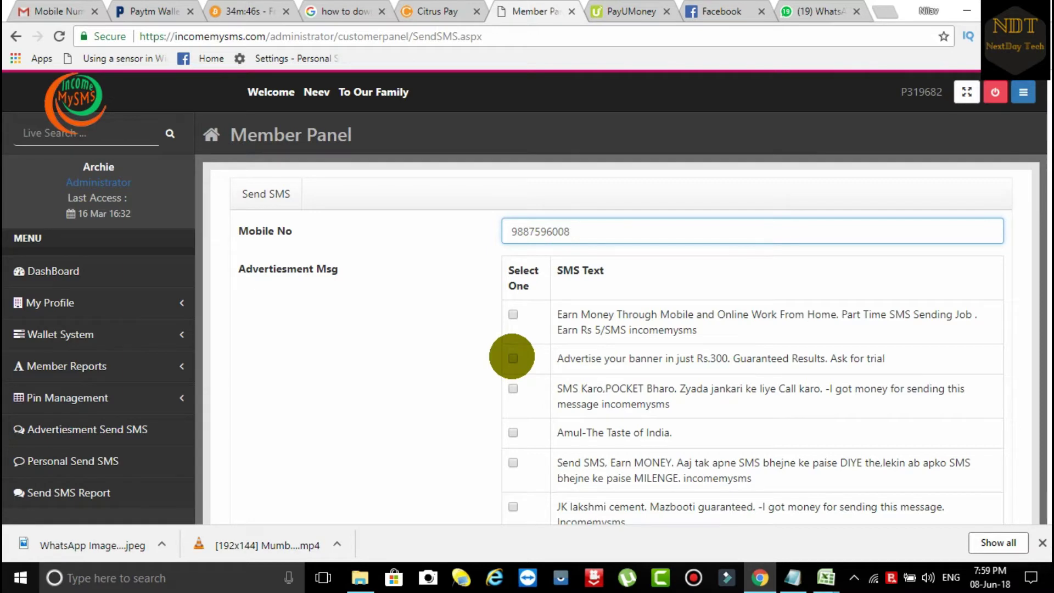
pyautogui.scroll(-3, 642, 296)
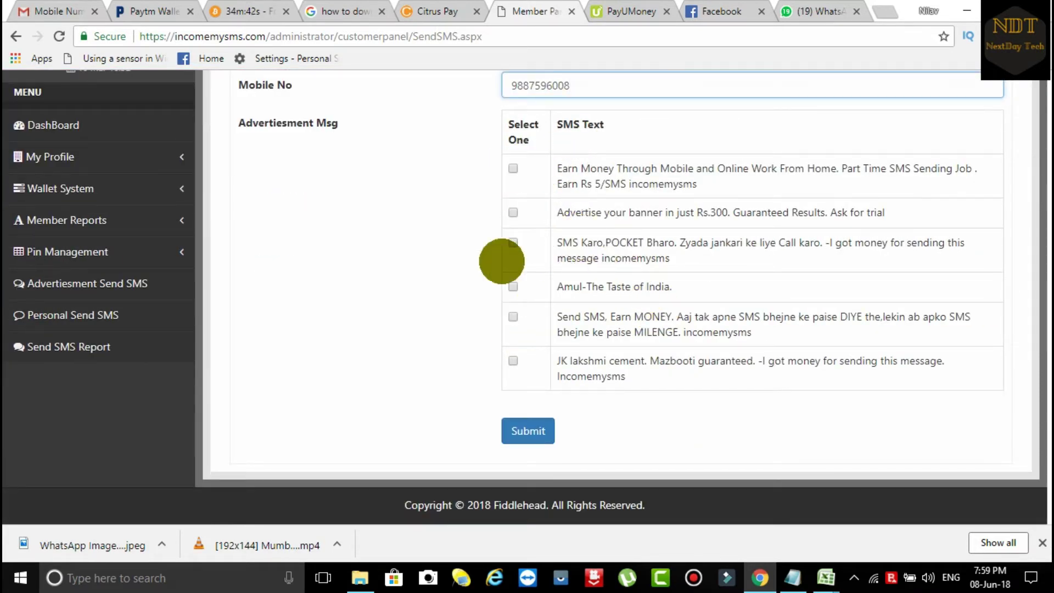
# Step: Select the 'Send SMS, Earn MONEY' message, submit it, and acknowledge the save confirmation
pyautogui.click(513, 360)
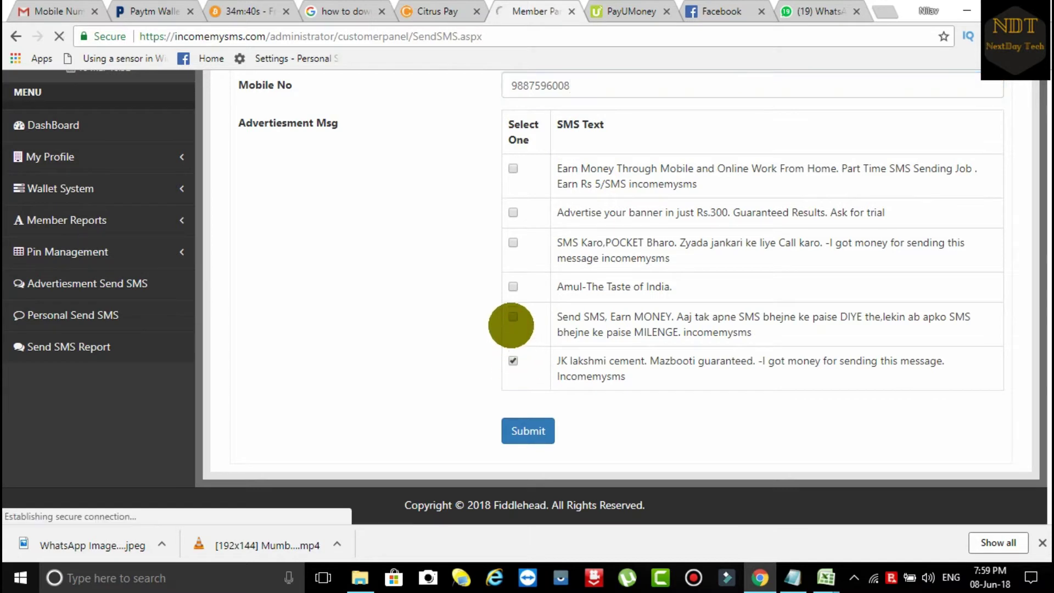
pyautogui.click(512, 317)
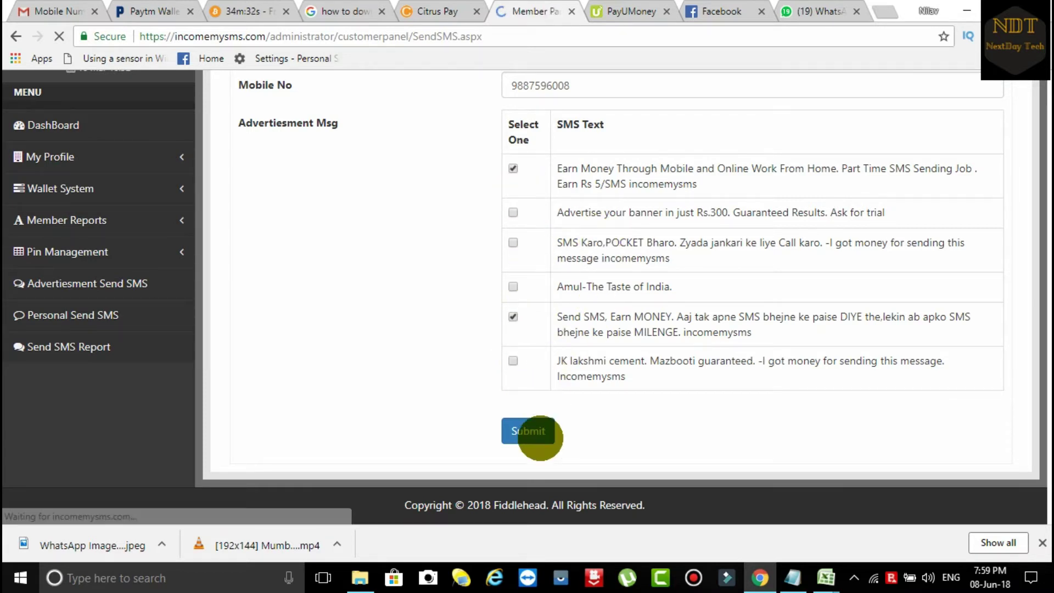
pyautogui.click(539, 433)
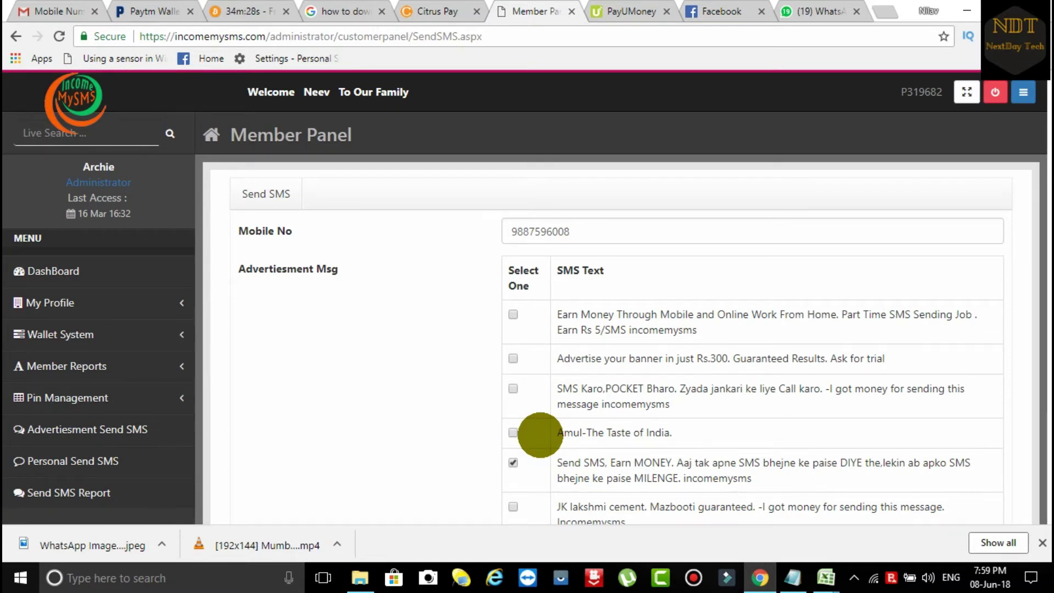
pyautogui.scroll(-3, 559, 389)
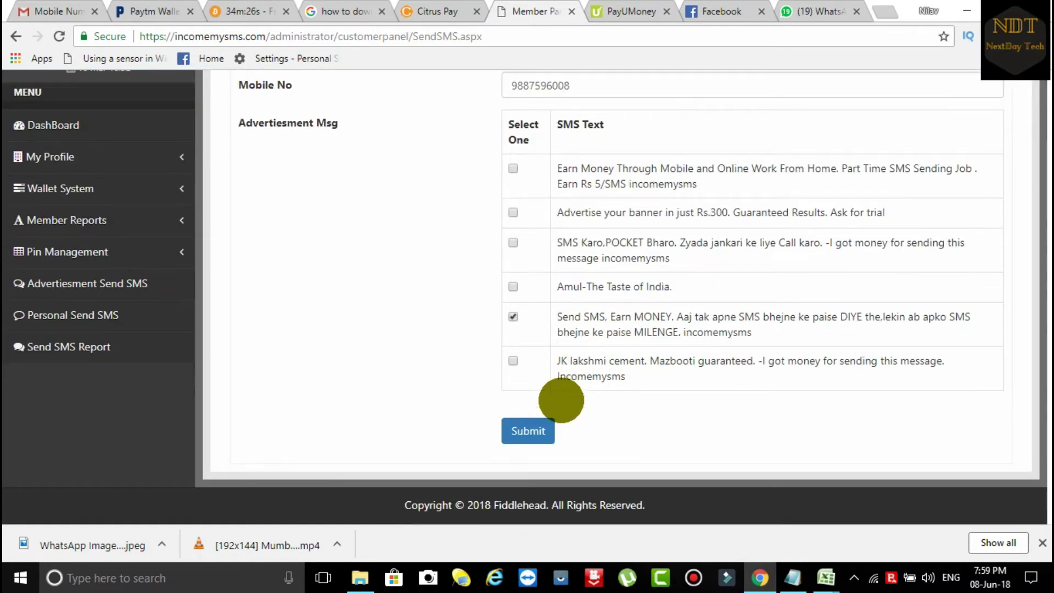
pyautogui.click(534, 434)
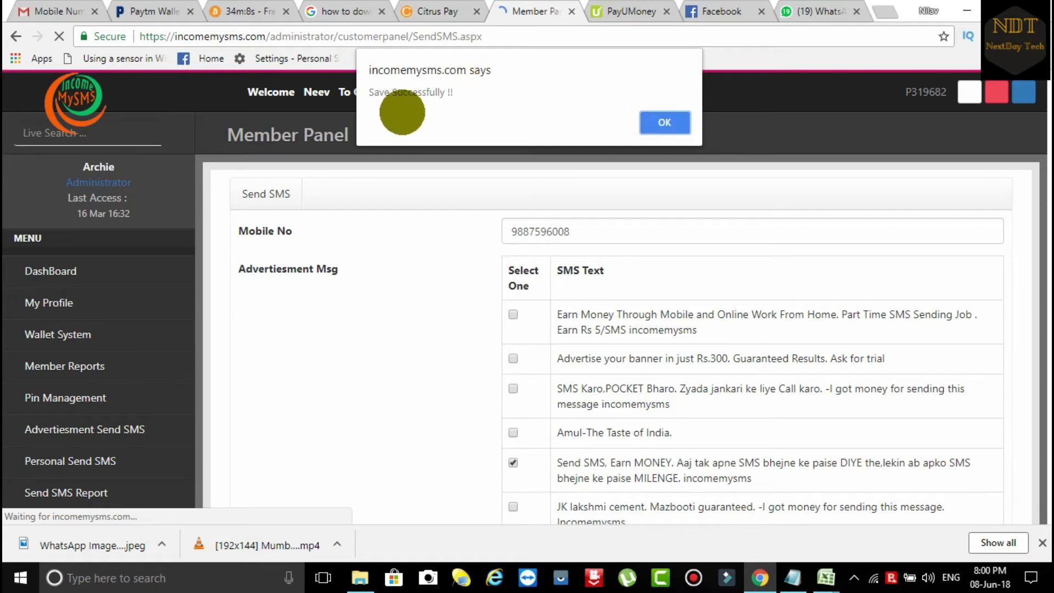
pyautogui.click(656, 119)
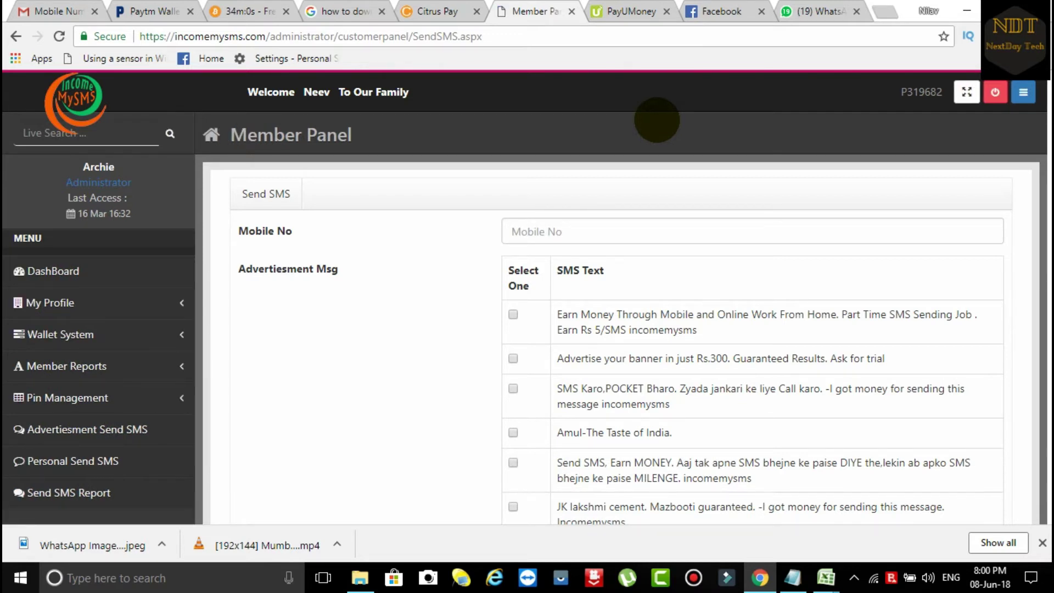
# Step: In the SMS workbook, enter the starting mobile number in cell B2
pyautogui.moveTo(826, 574)
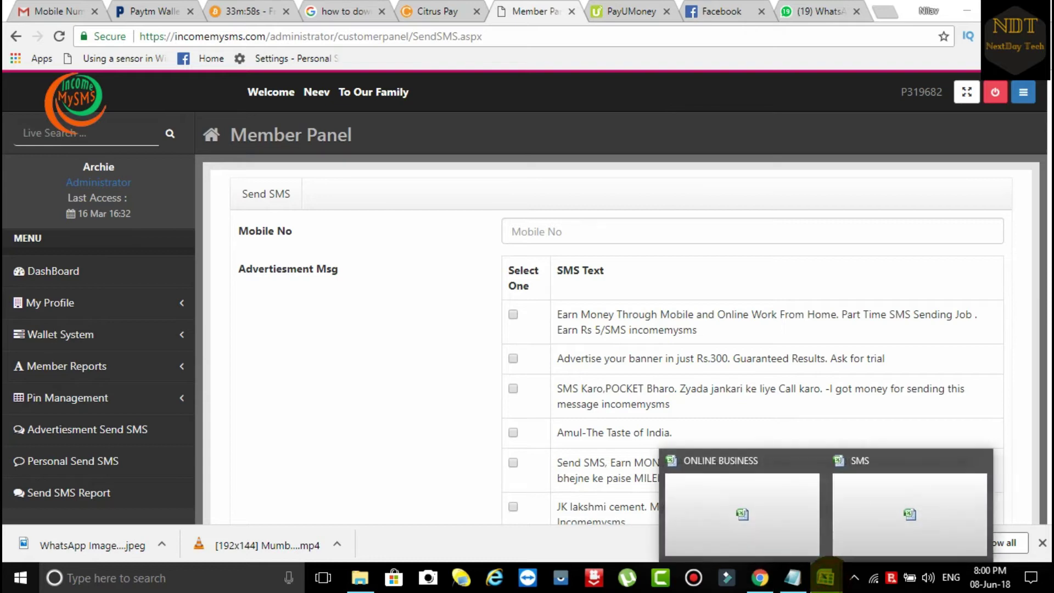
pyautogui.click(864, 552)
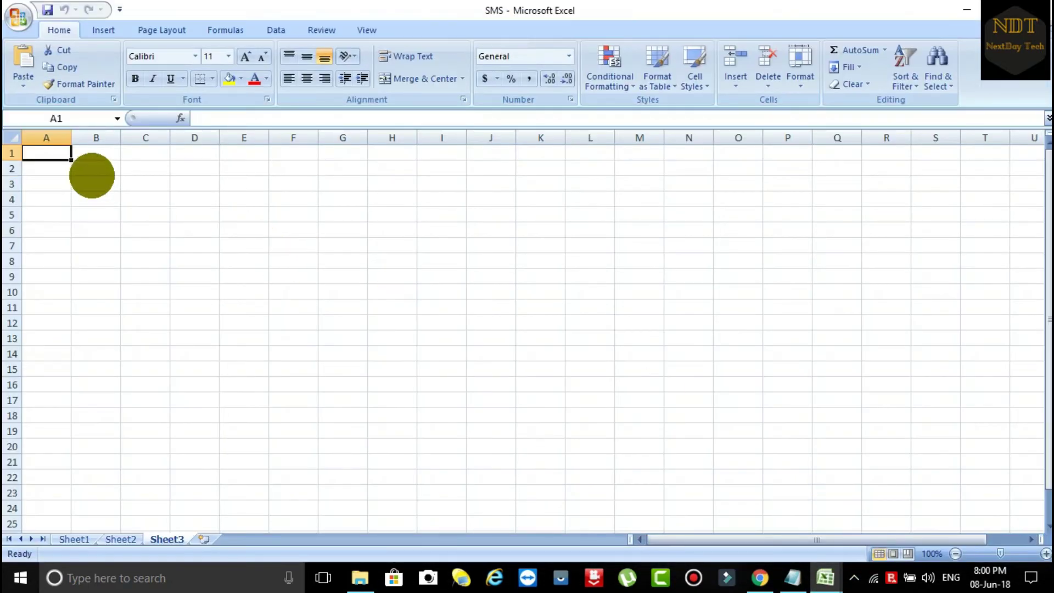
pyautogui.click(94, 168)
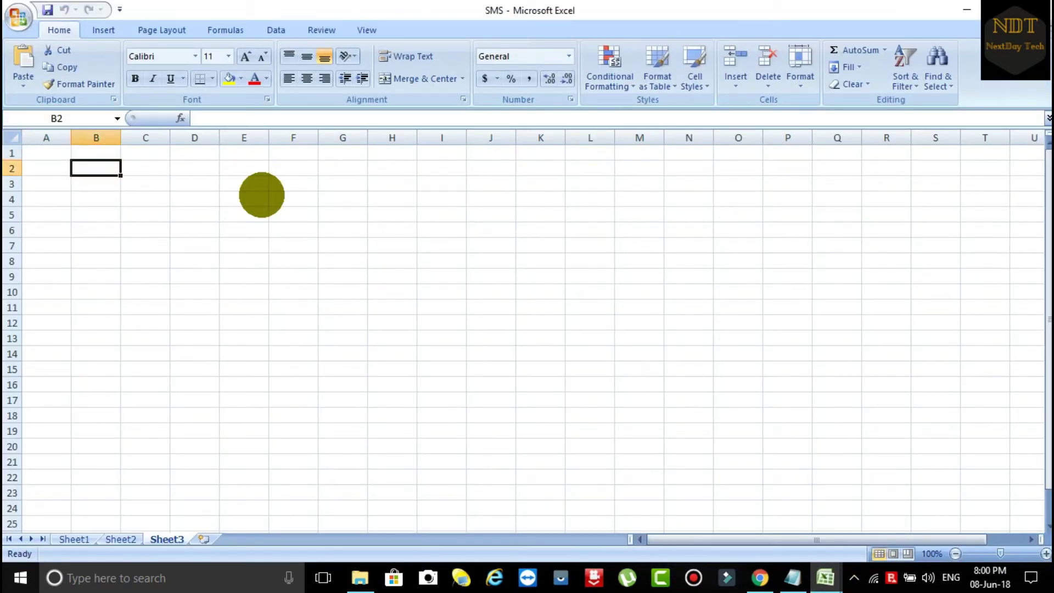
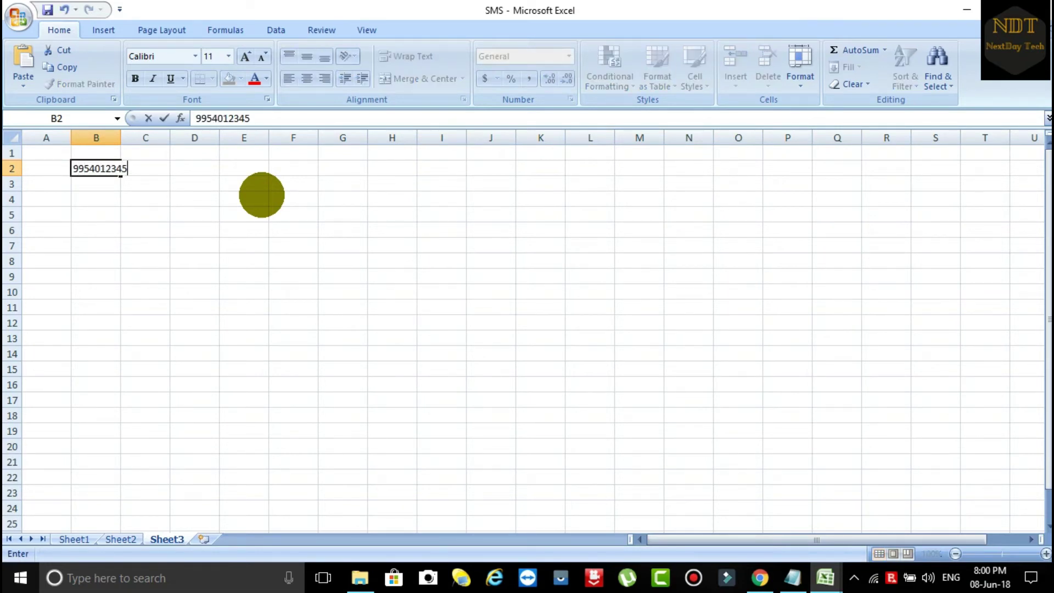
pyautogui.click(154, 261)
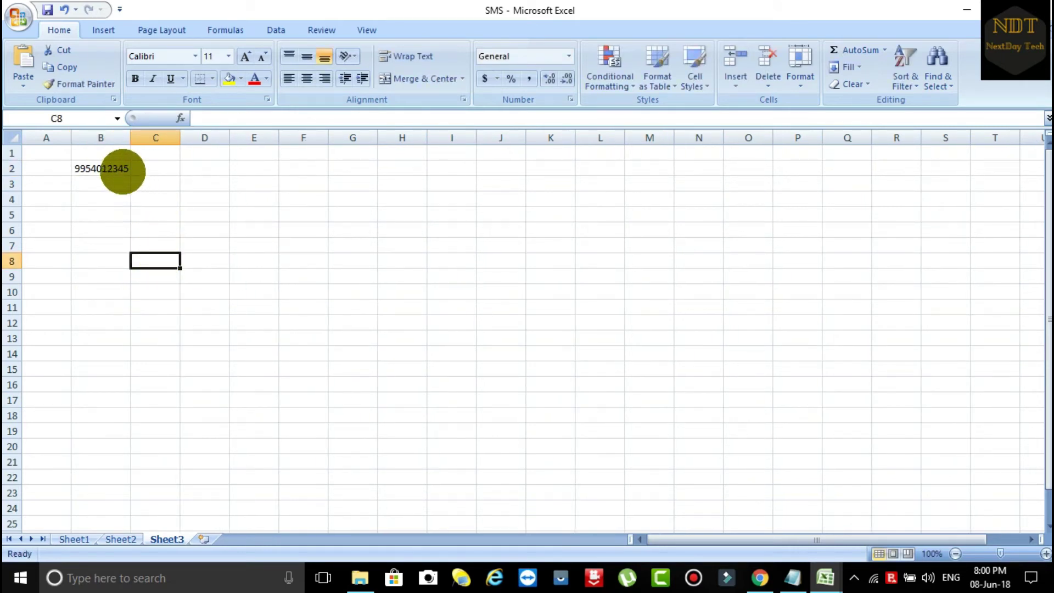
# Step: Put the next consecutive mobile number in B3, clearing stray copies in B3:B5
pyautogui.click(122, 168)
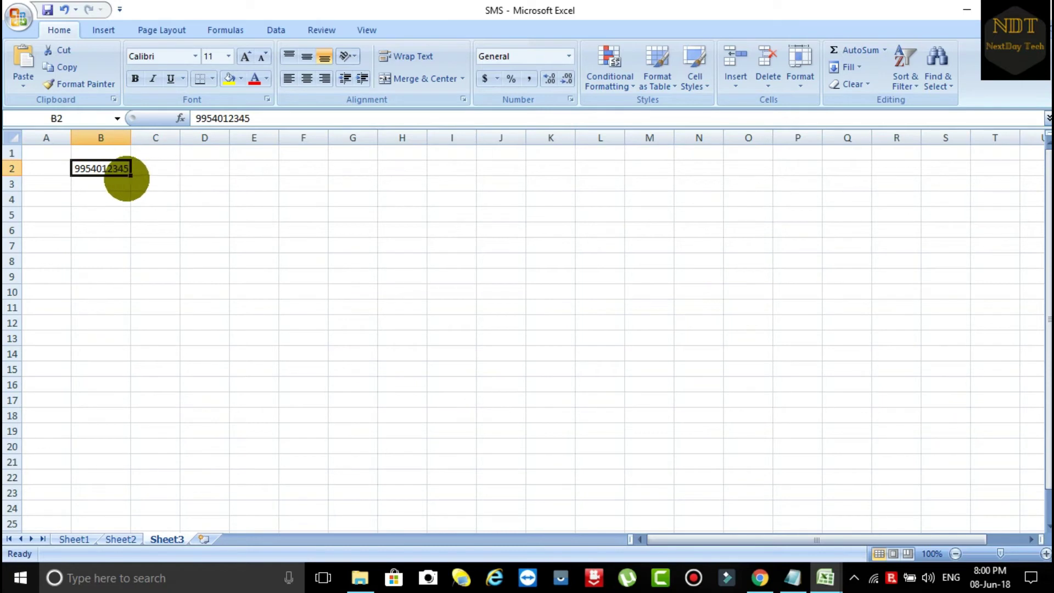
pyautogui.moveTo(130, 174); pyautogui.dragTo(99, 215)
pyautogui.click(141, 198)
pyautogui.press('Left')
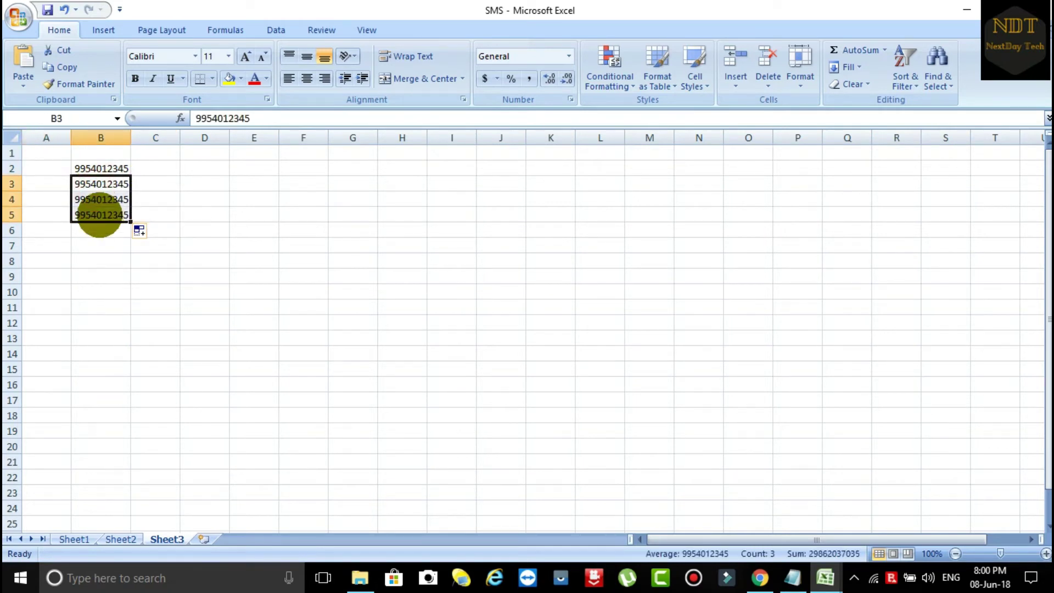
pyautogui.press('Delete')
pyautogui.click(115, 169)
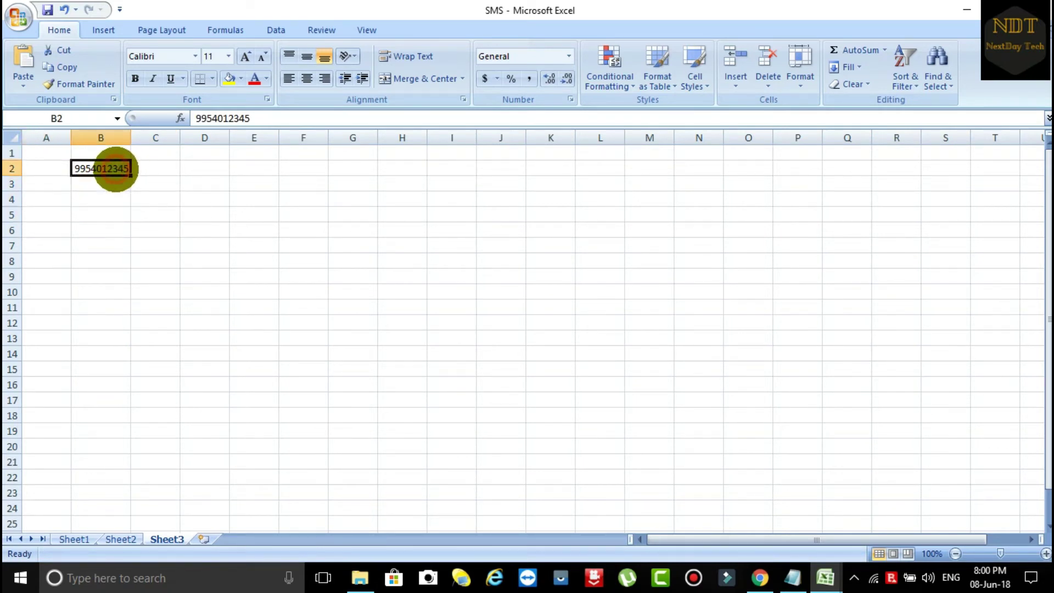
pyautogui.hotkey('shift', 'Down')
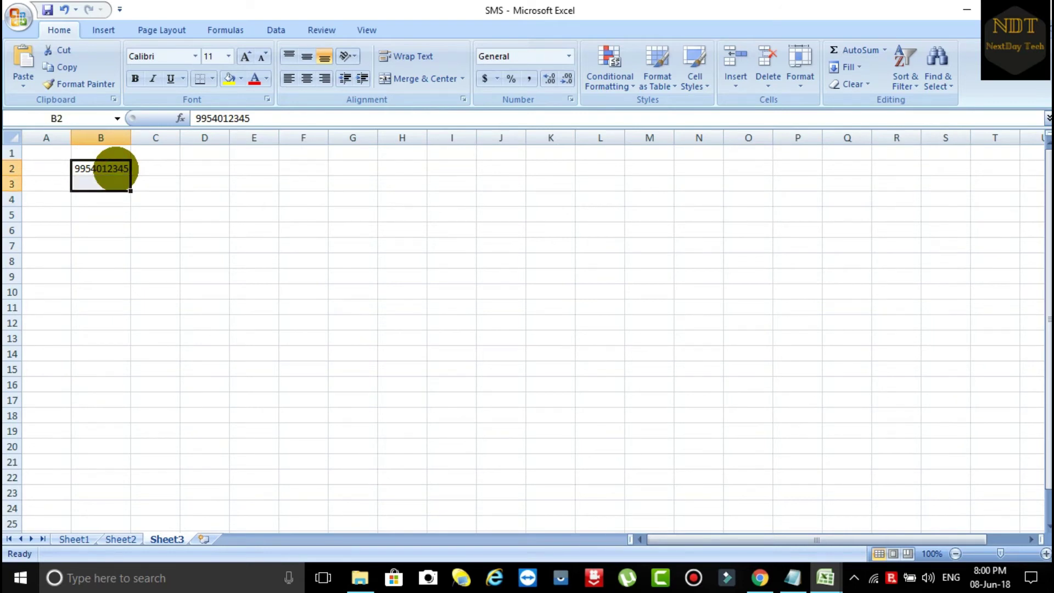
pyautogui.hotkey('ctrl', 'd')
pyautogui.click(190, 225)
pyautogui.click(123, 185)
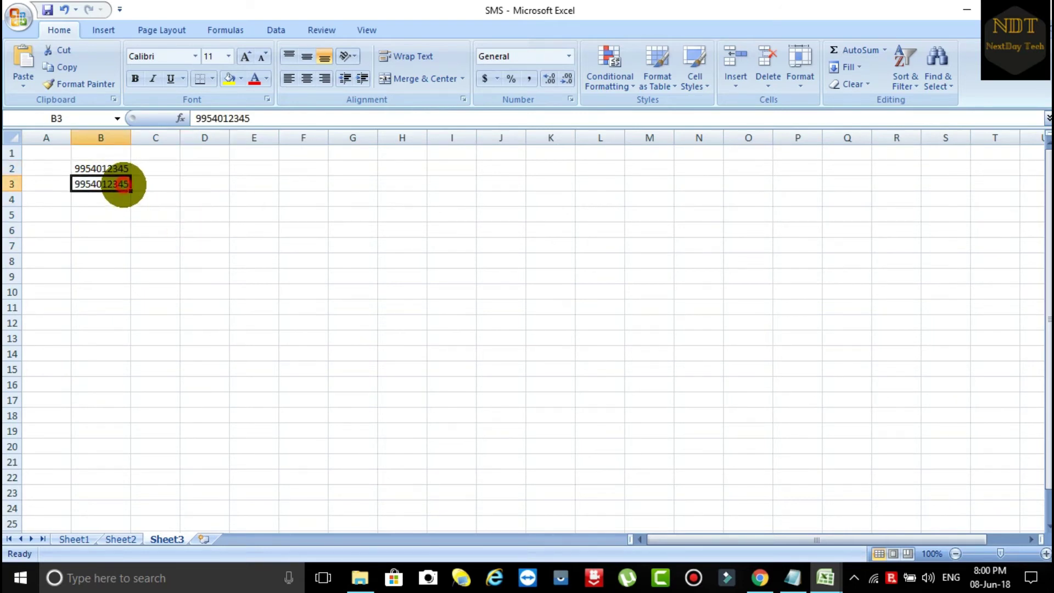
pyautogui.doubleClick(124, 185)
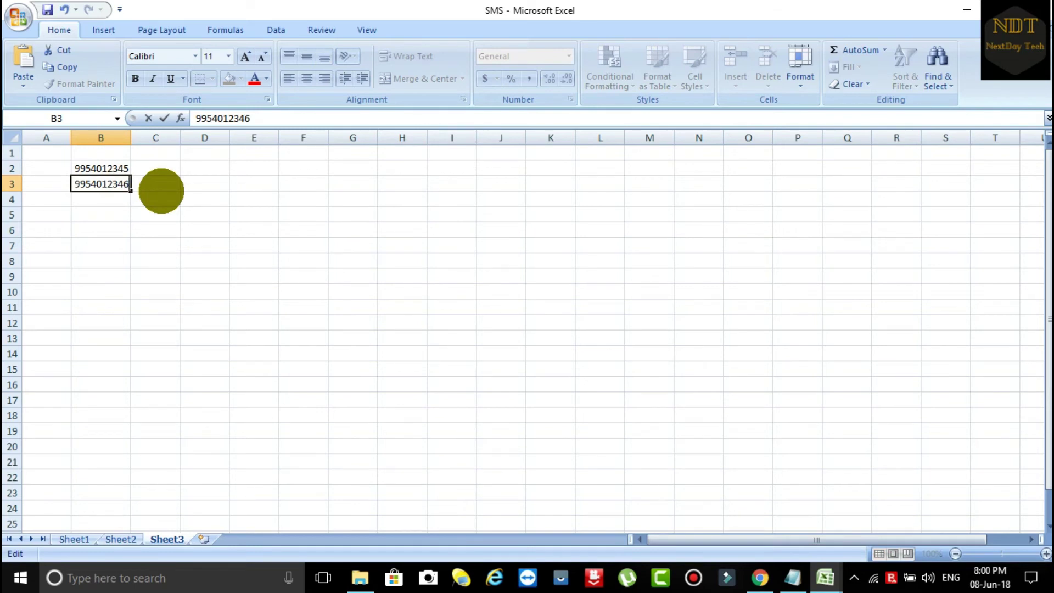
pyautogui.click(156, 195)
# Step: Fill the sequence down to B51, copy the B2 number, and switch to Chrome
pyautogui.moveTo(134, 170); pyautogui.dragTo(110, 489)
pyautogui.scroll(9, 186, 470)
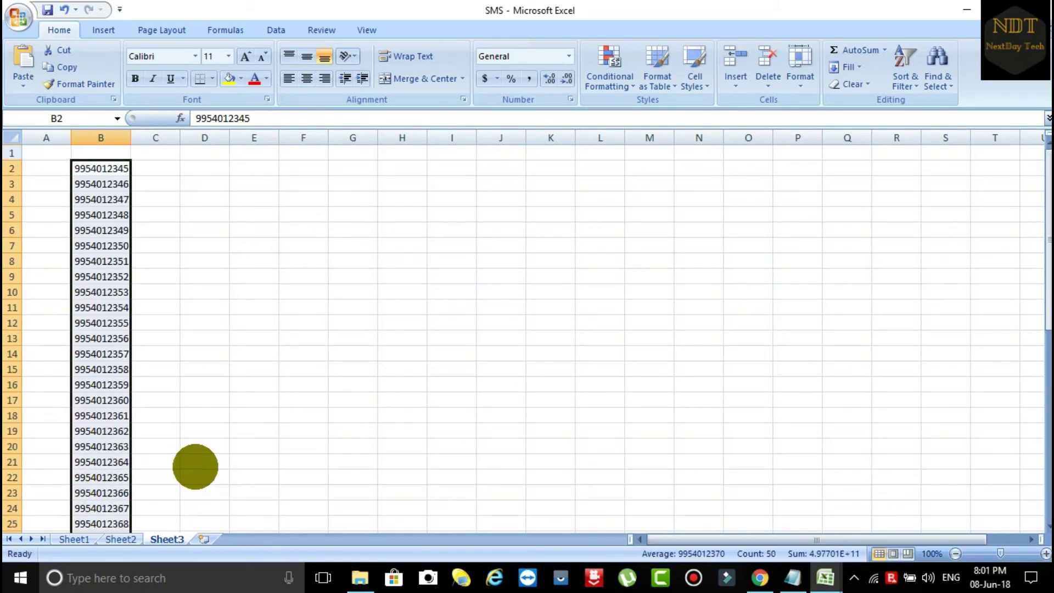
pyautogui.click(220, 261)
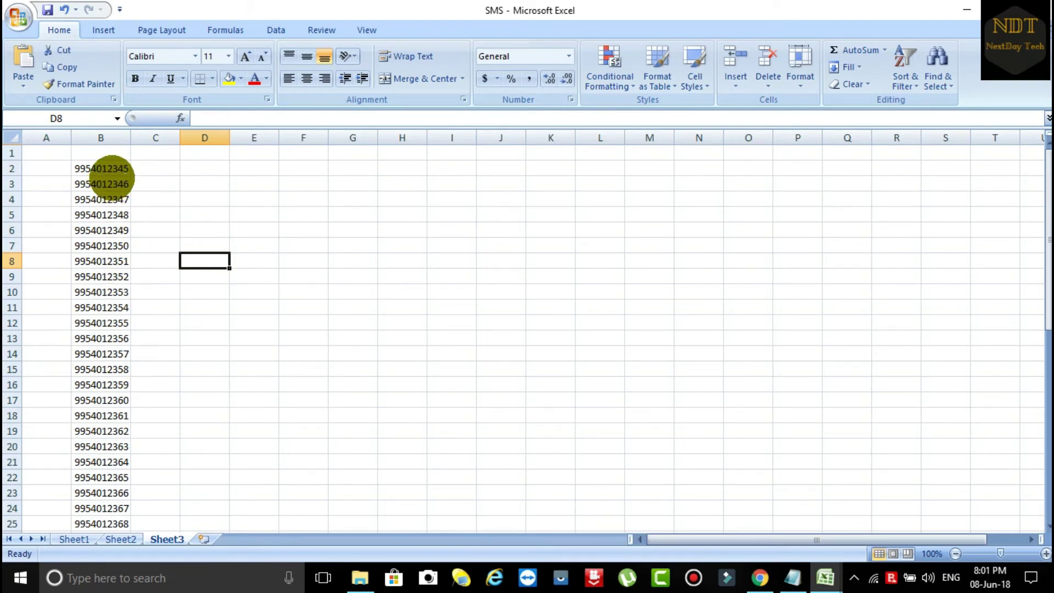
pyautogui.click(105, 169)
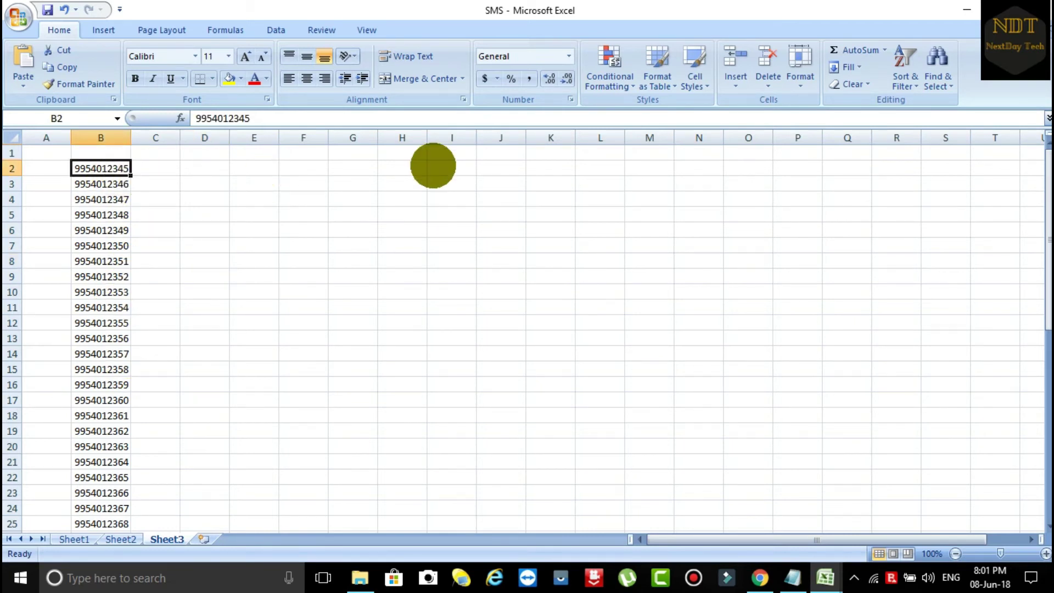
pyautogui.hotkey('ctrl', 'c')
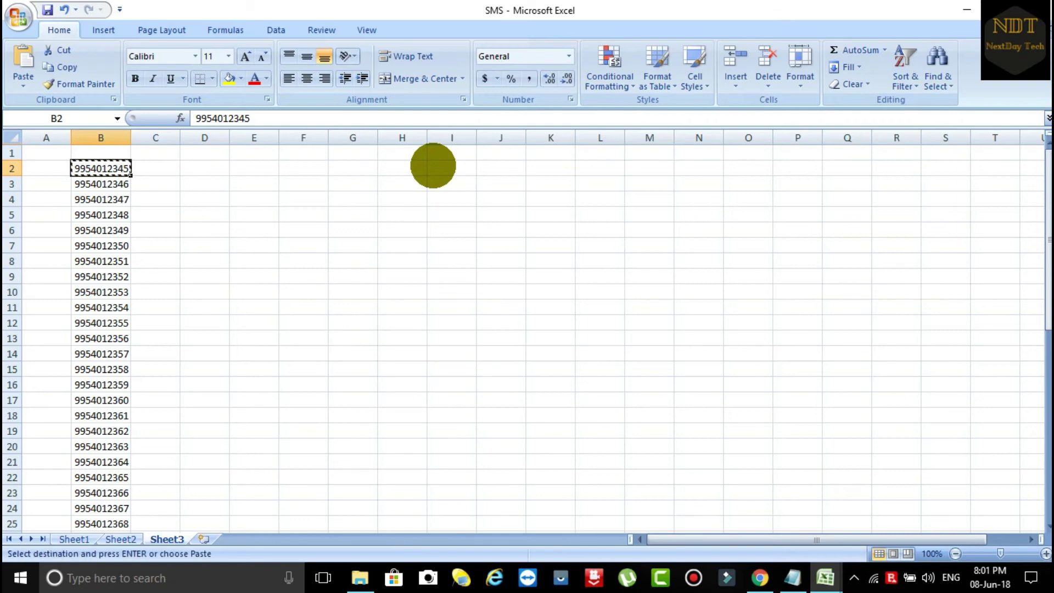
pyautogui.hotkey('alt', 'Tab')
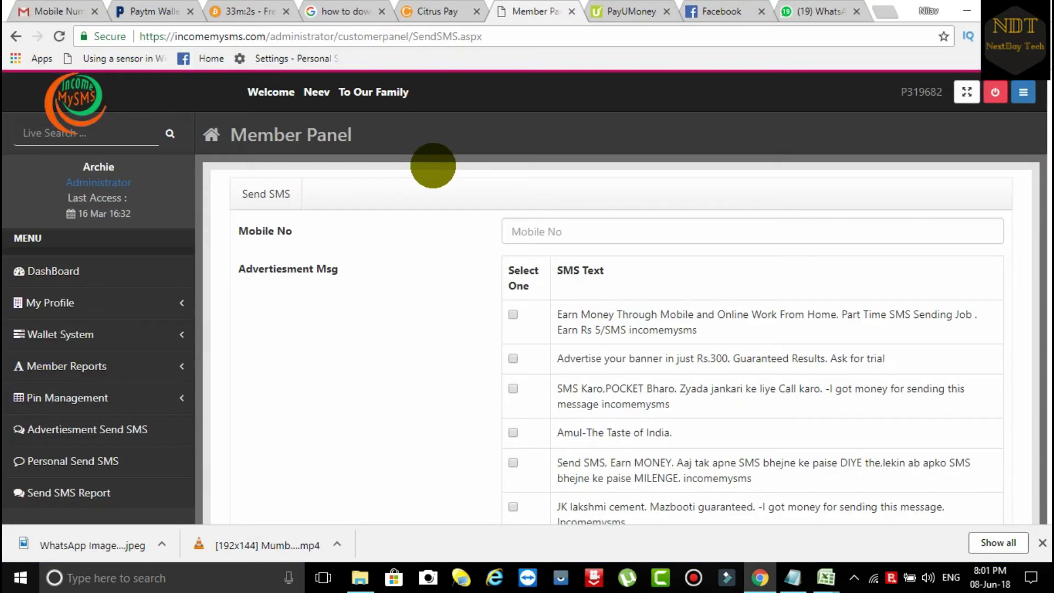
# Step: Send the 'Earn Money Through Mobile' advertisement to the first number, then return to Excel
pyautogui.click(604, 229)
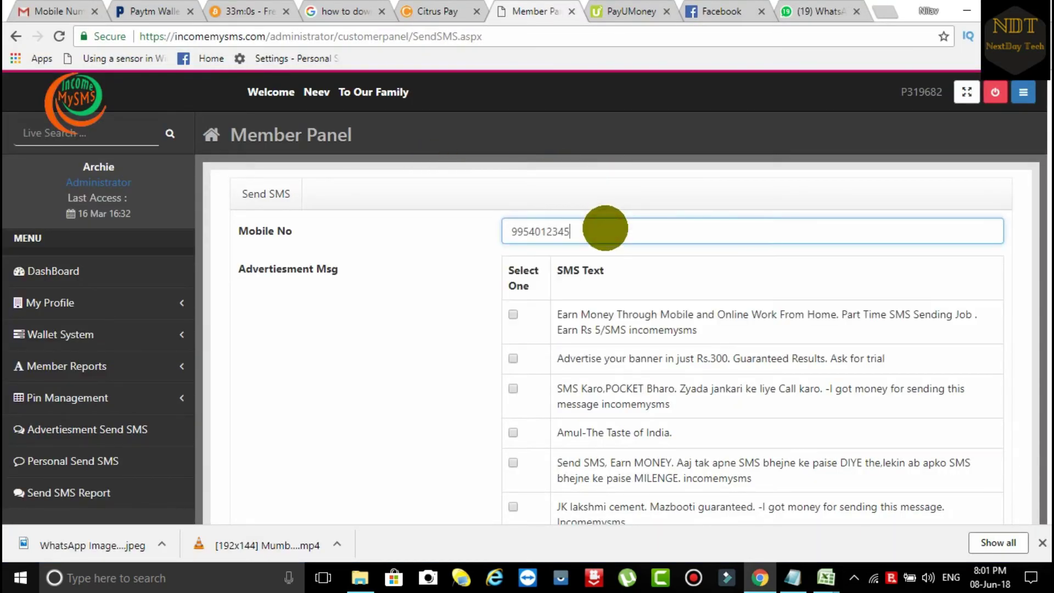
pyautogui.click(512, 314)
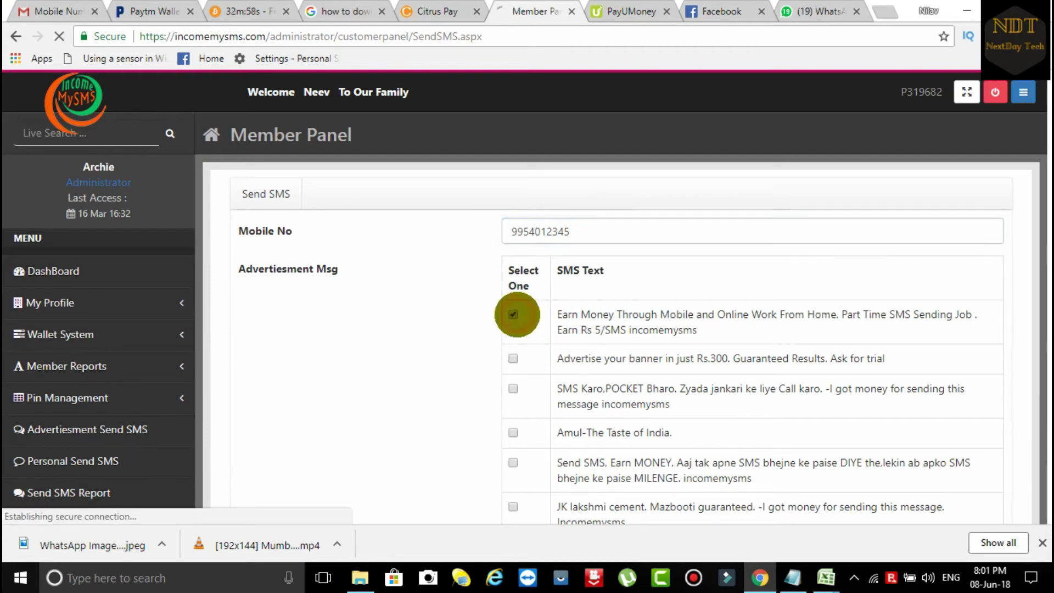
pyautogui.scroll(-3, 604, 384)
pyautogui.click(519, 427)
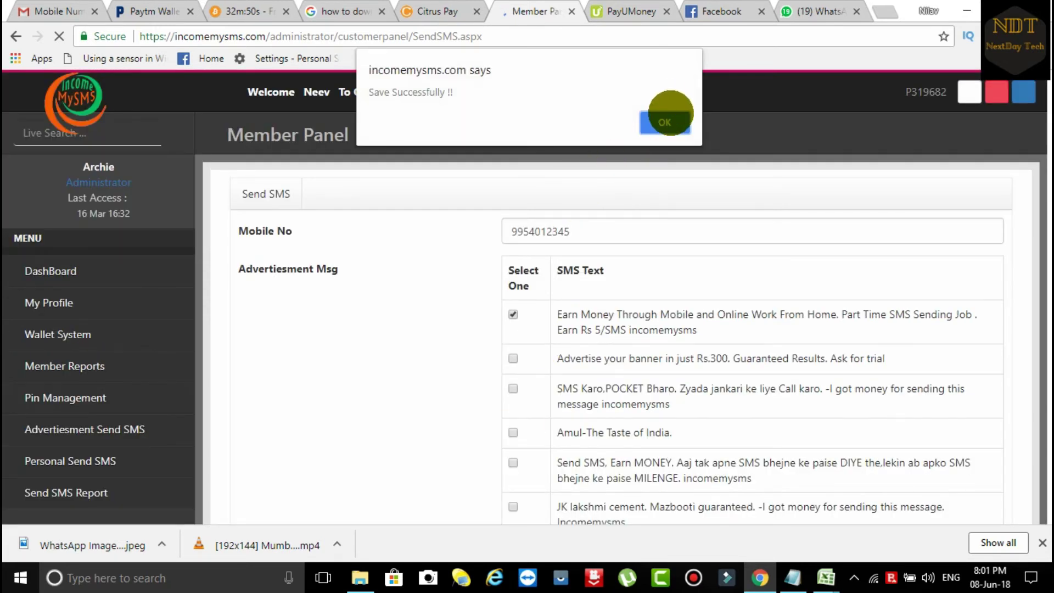
pyautogui.click(665, 119)
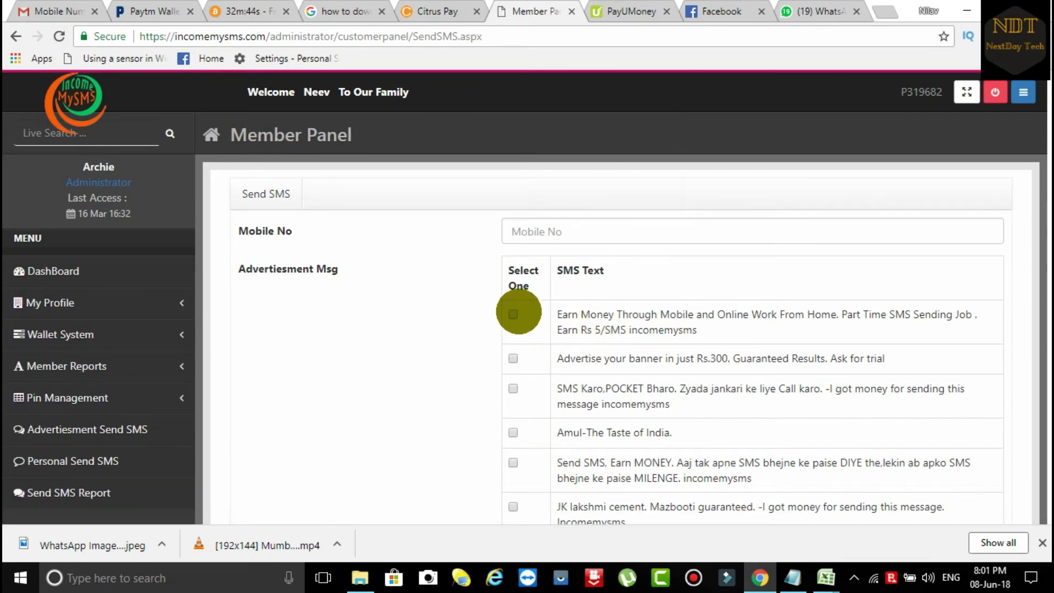
pyautogui.click(514, 314)
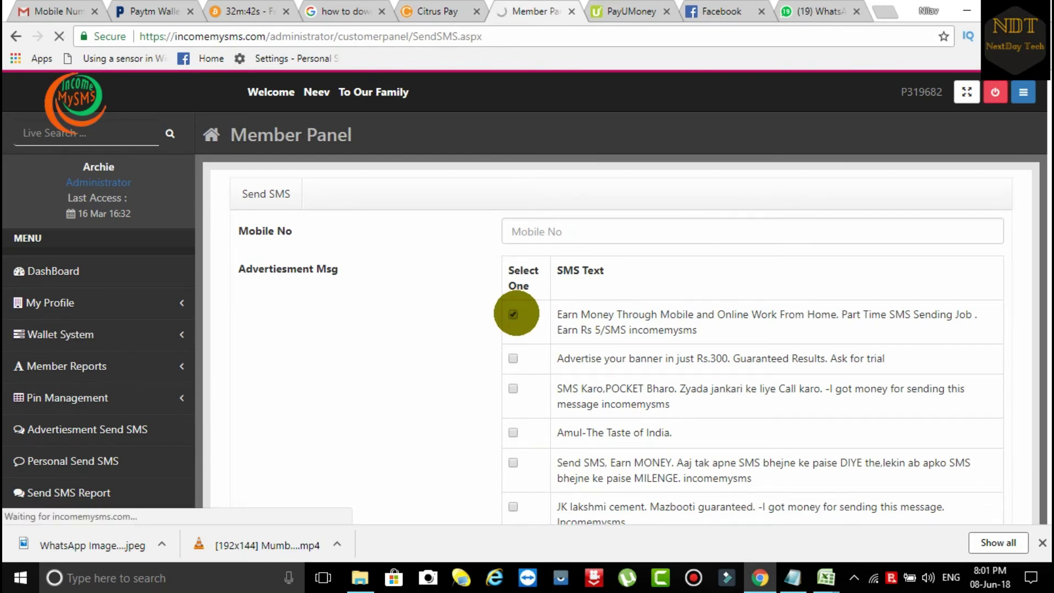
pyautogui.hotkey('alt', 'Tab')
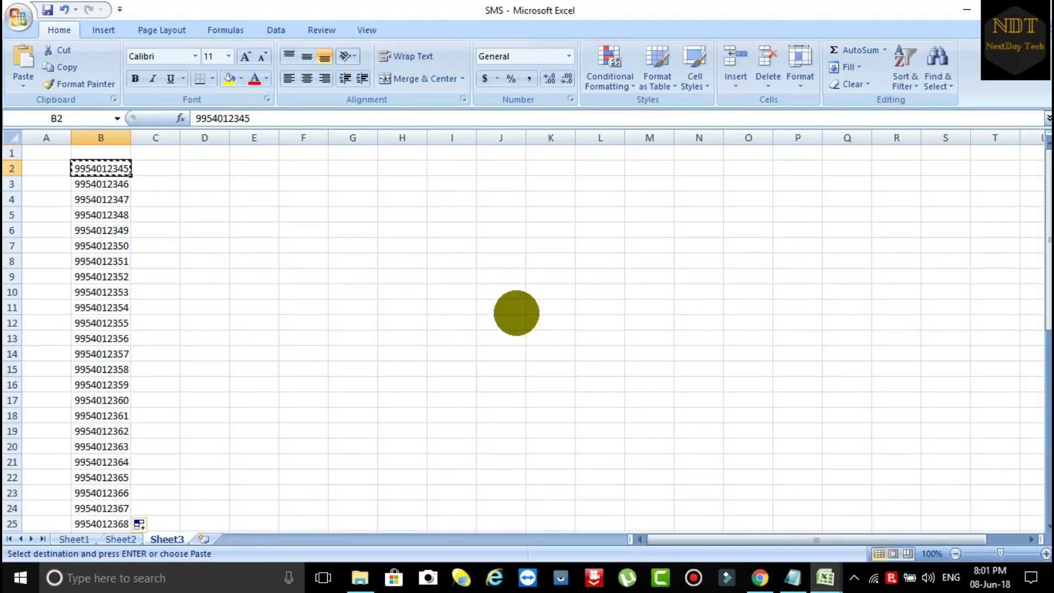
# Step: Paste the B3 number into Mobile No and send it the first advertisement message
pyautogui.press('Down')
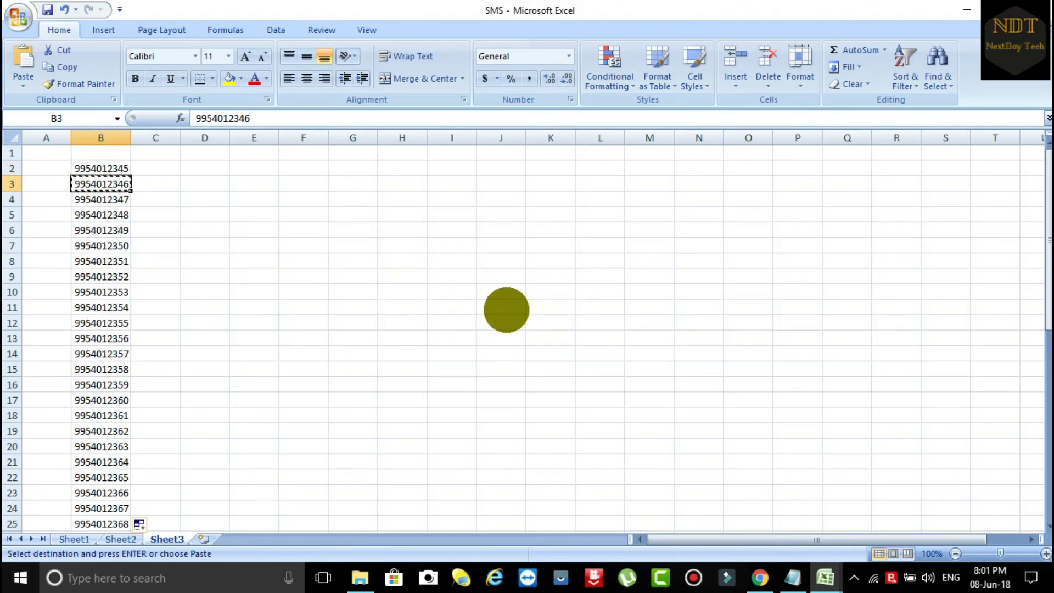
pyautogui.hotkey('alt', 'Tab')
pyautogui.hotkey('alt', 'Tab')
pyautogui.click(591, 233)
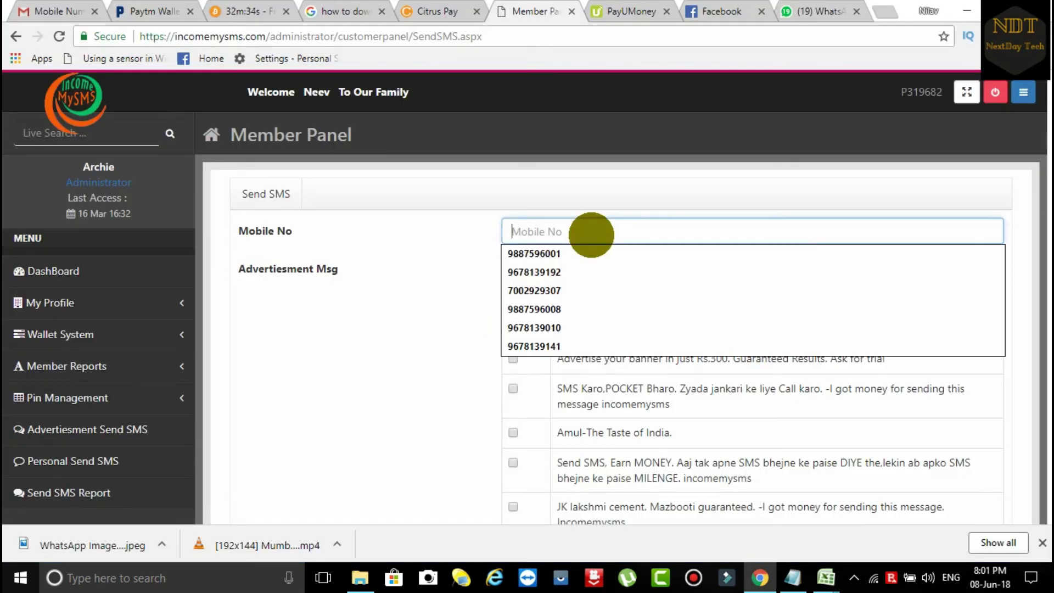
pyautogui.hotkey('ctrl', 'v')
pyautogui.scroll(-3, 604, 329)
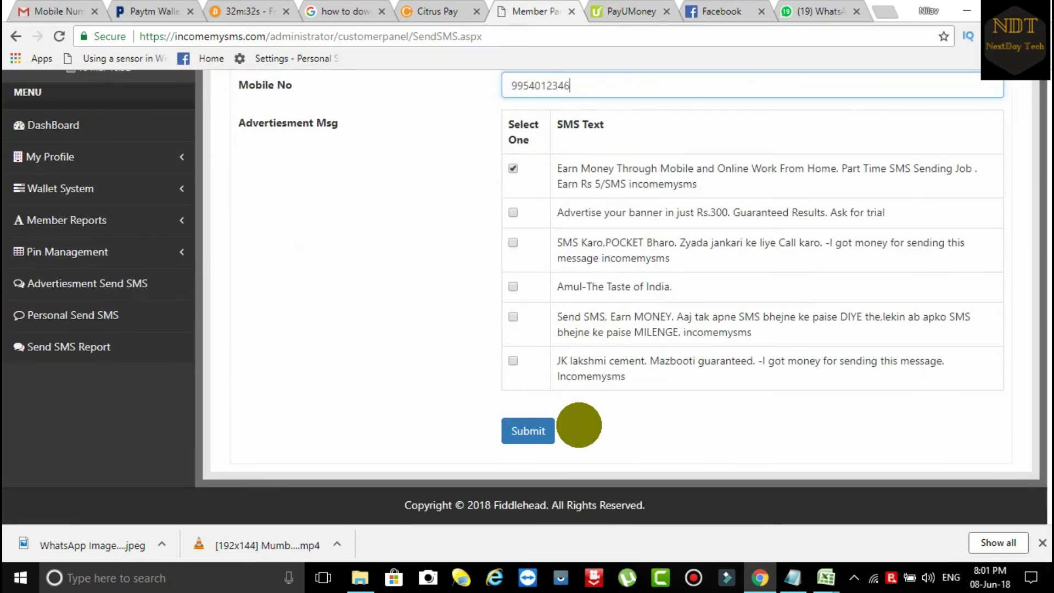
pyautogui.click(532, 434)
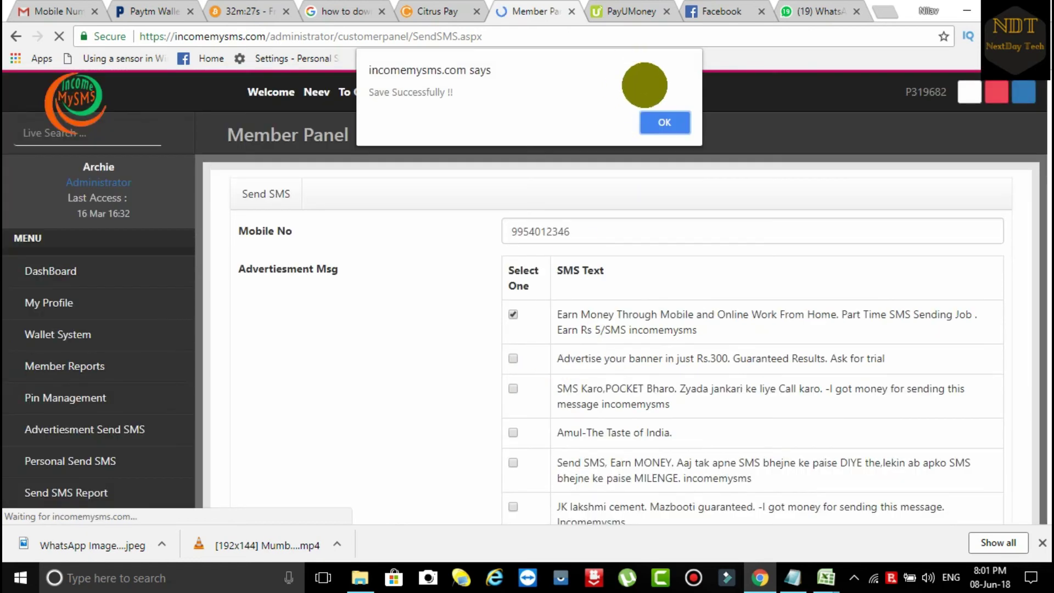
pyautogui.click(665, 124)
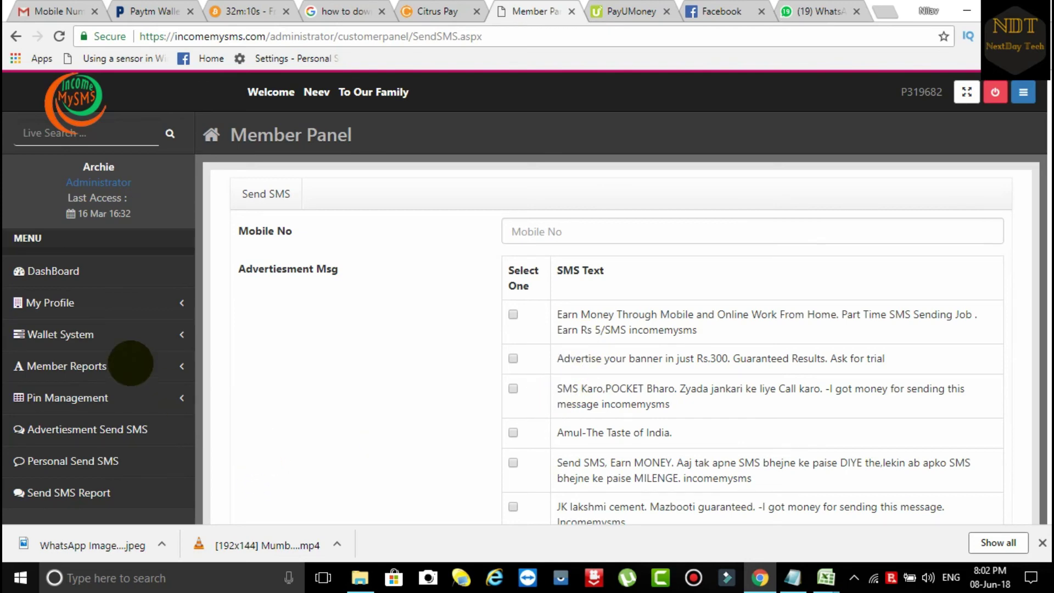
# Step: Enter 500 as Withdrawal Amount on SMS Withdrawal Request, leaving the payment gateway unchanged
pyautogui.click(120, 336)
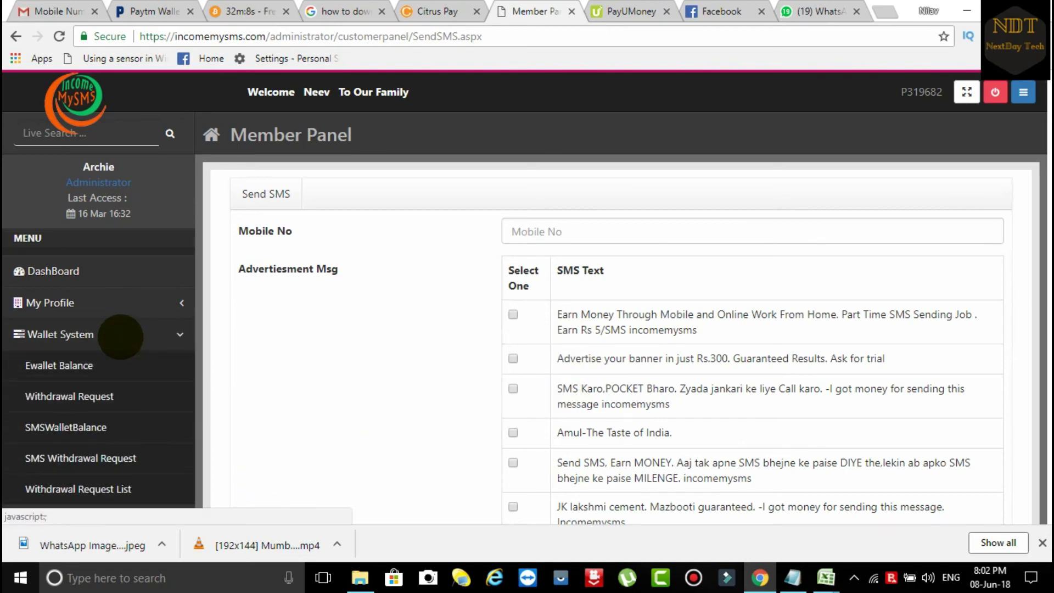
pyautogui.scroll(-3, 121, 337)
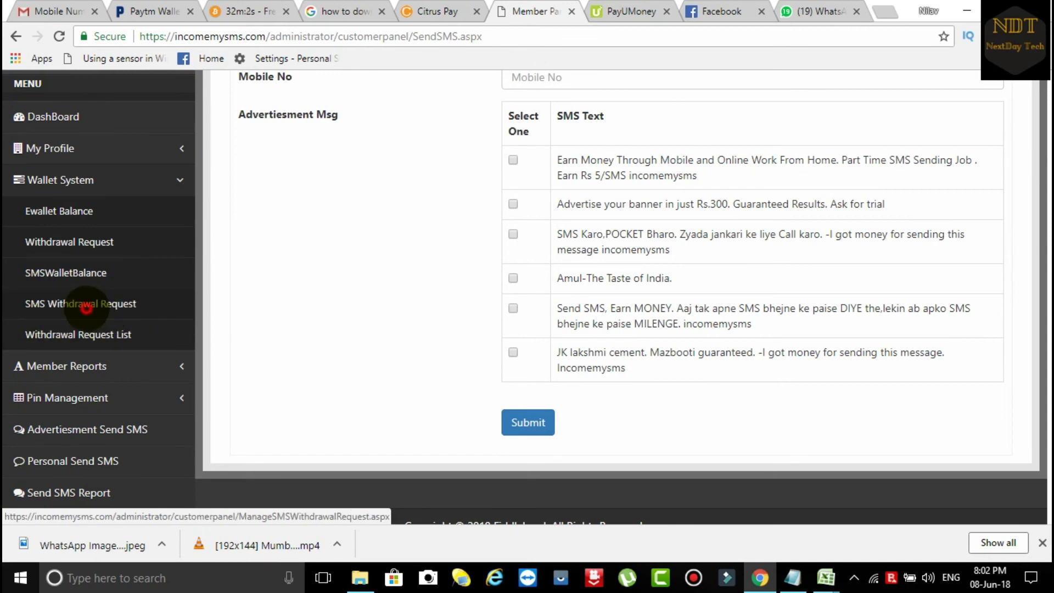
pyautogui.click(86, 307)
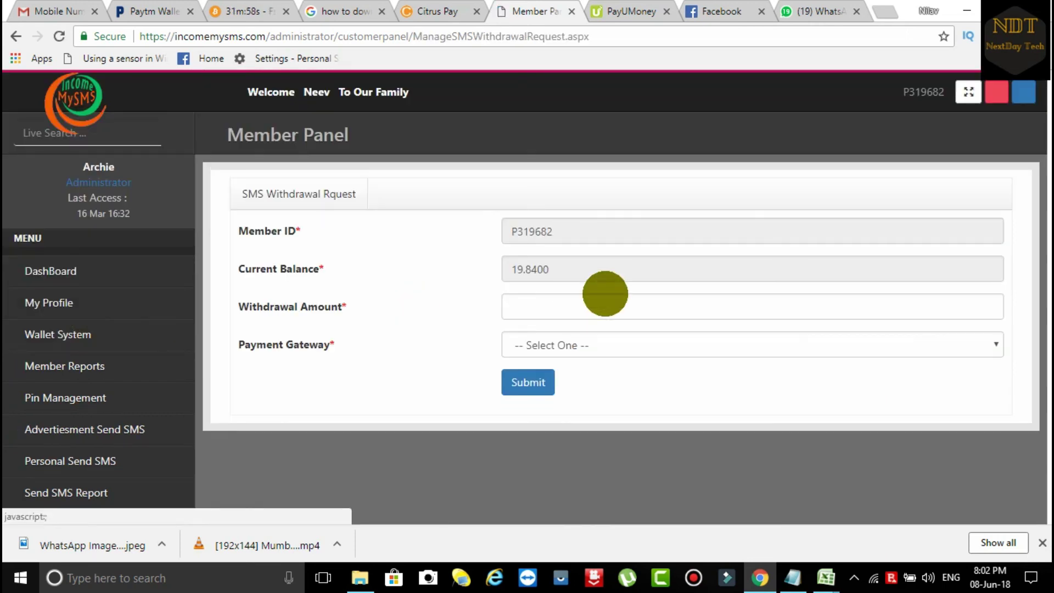
pyautogui.click(567, 311)
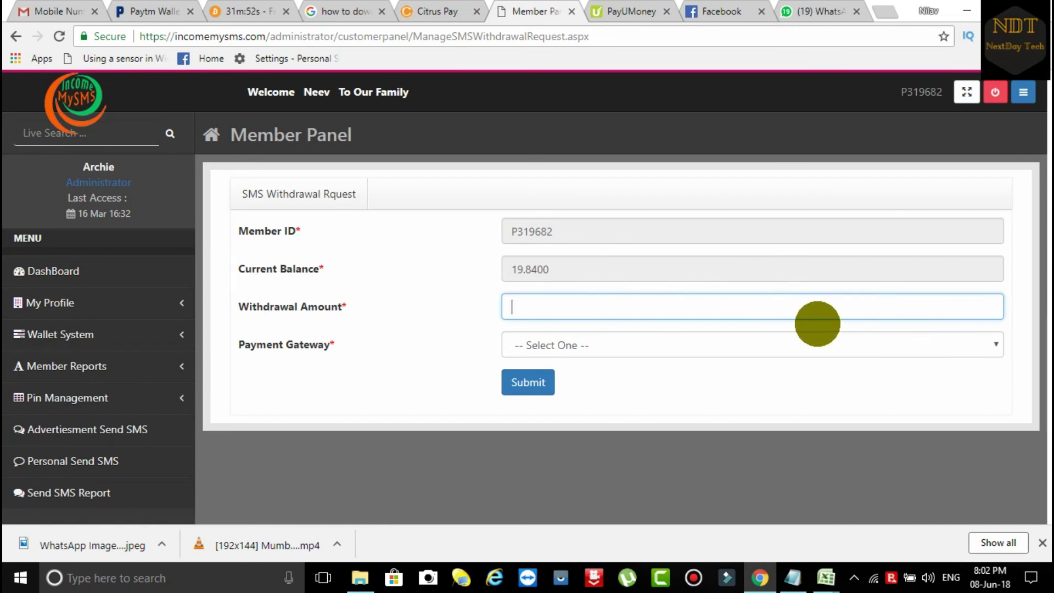
pyautogui.write('500')
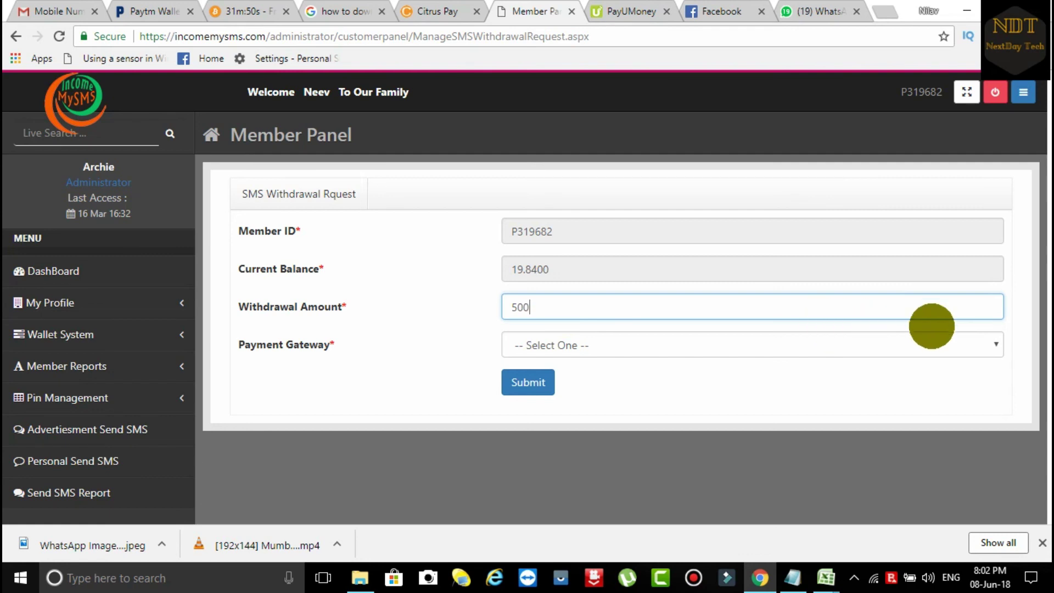
pyautogui.click(988, 343)
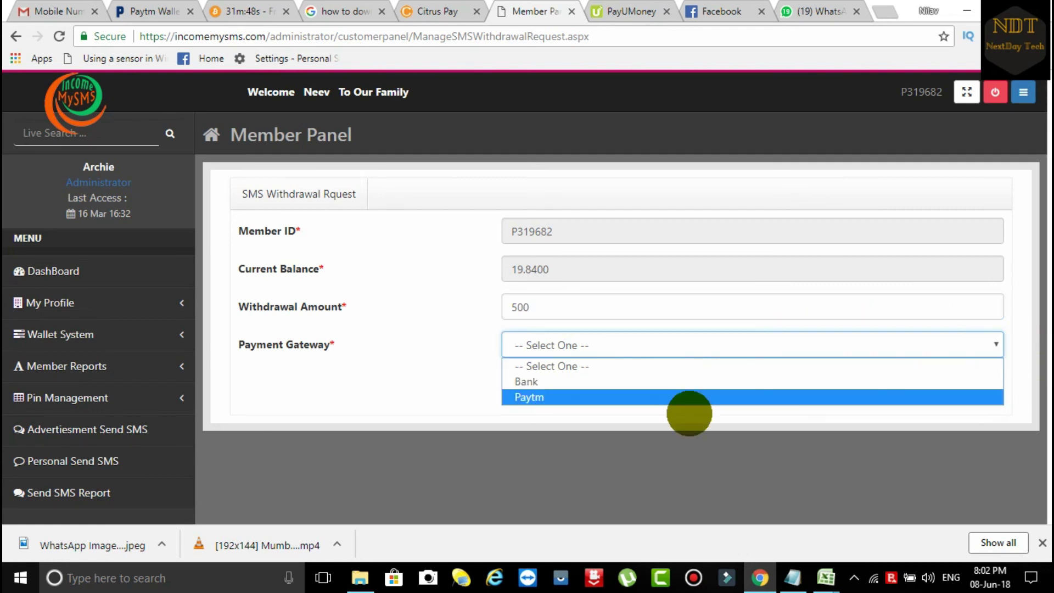
pyautogui.click(473, 463)
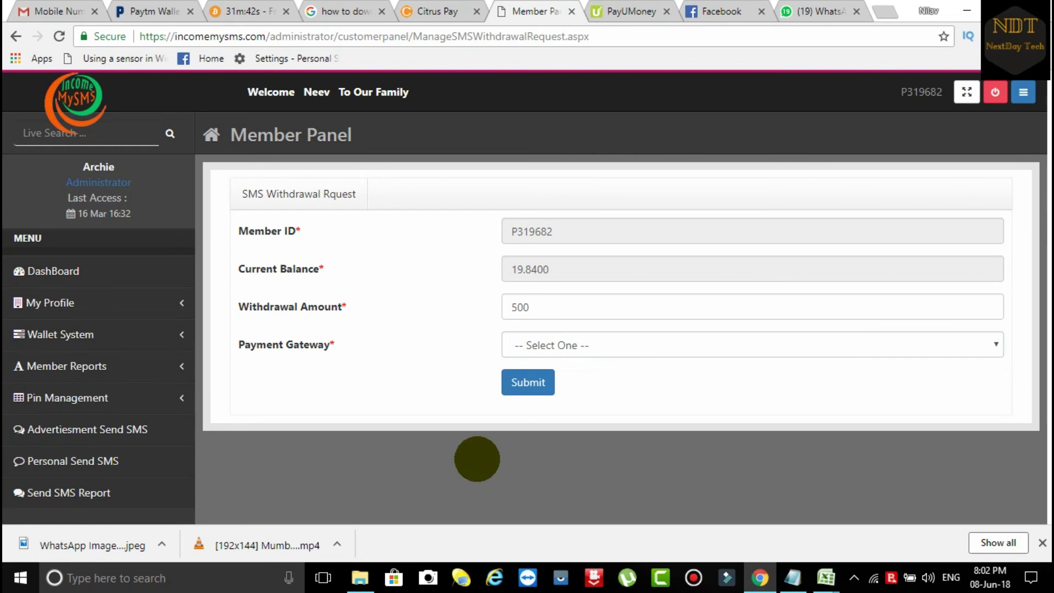
pyautogui.click(68, 270)
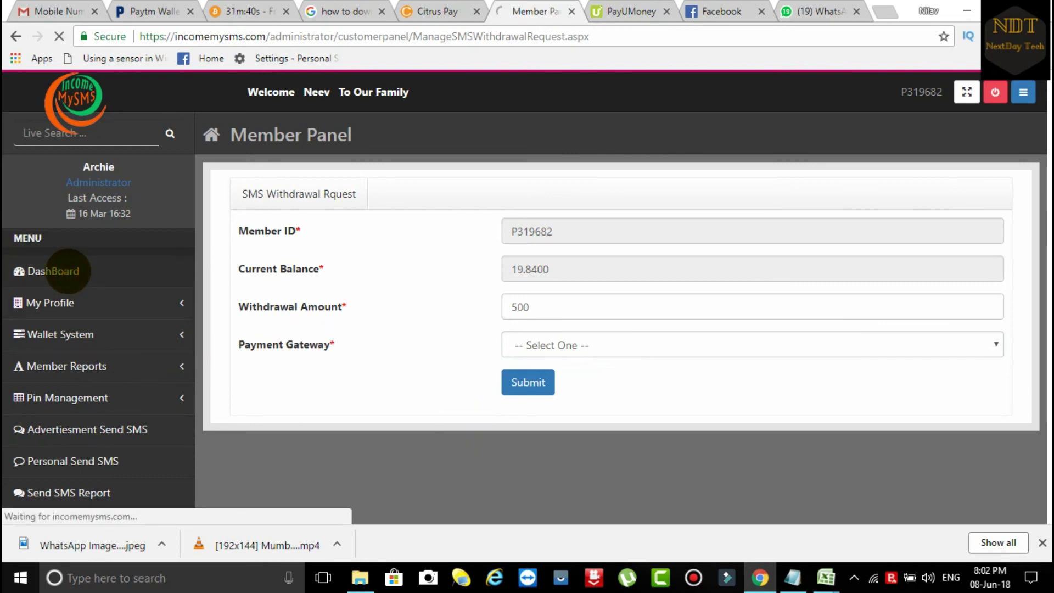